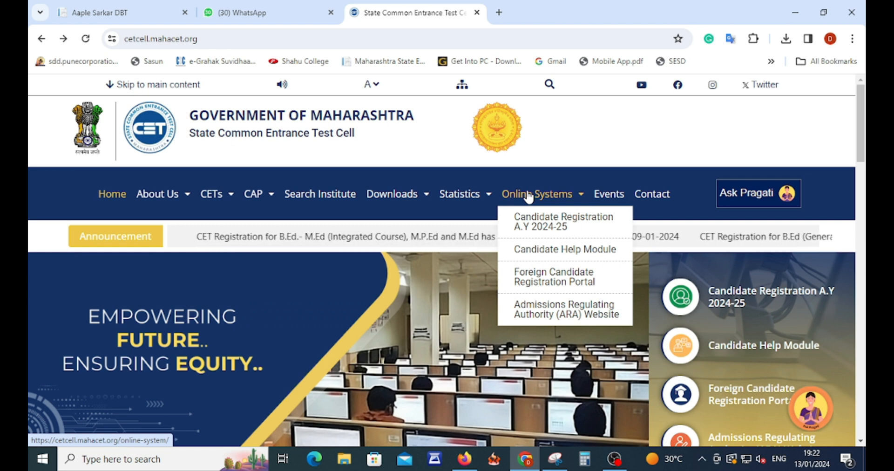
# Go to Candidate Registration A.Y 2024-25 and choose to register as a new user.
pyautogui.click(552, 233)
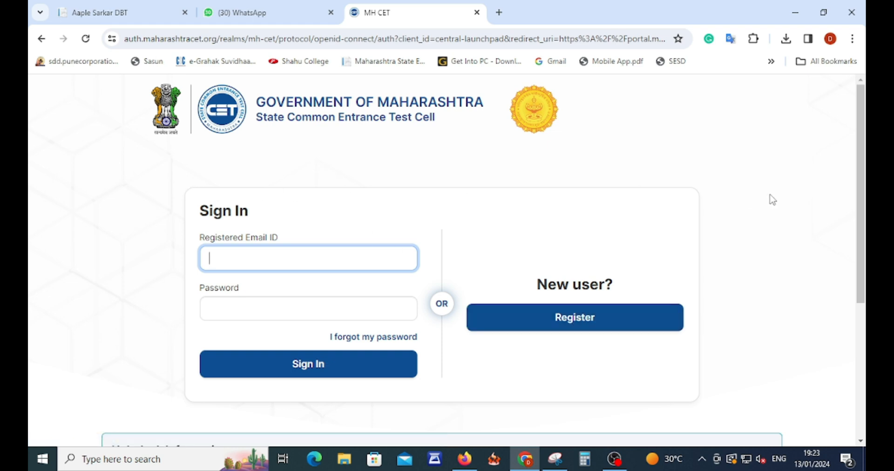
pyautogui.click(555, 324)
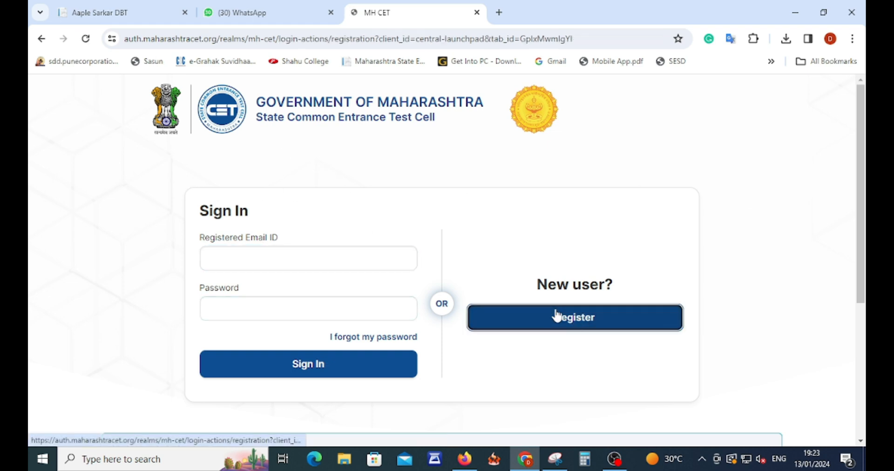
# Enter the candidate's full name and e-mail address, correcting a typo in the e-mail.
pyautogui.click(339, 269)
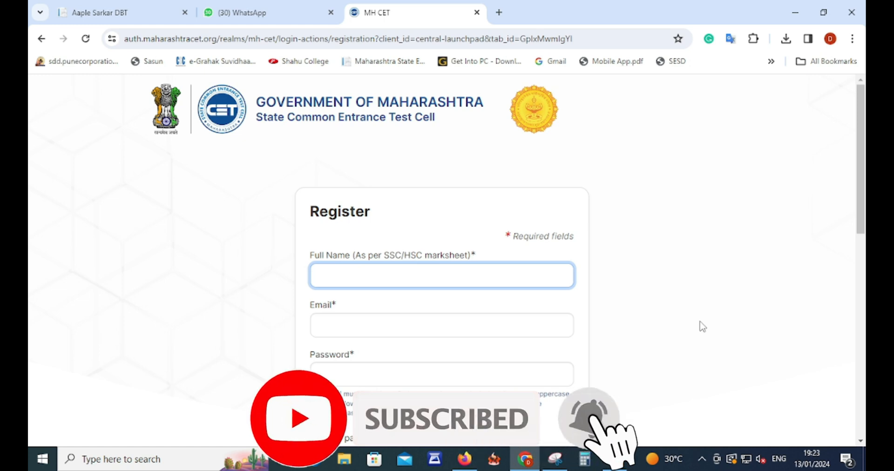
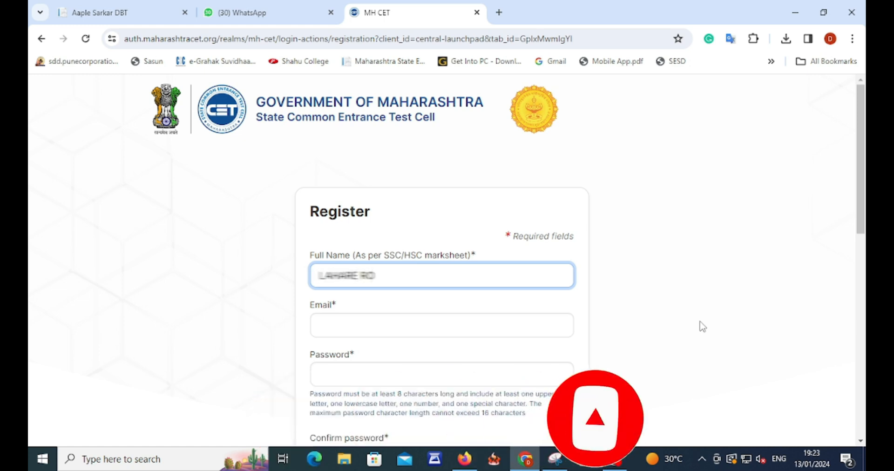
pyautogui.press('Tab')
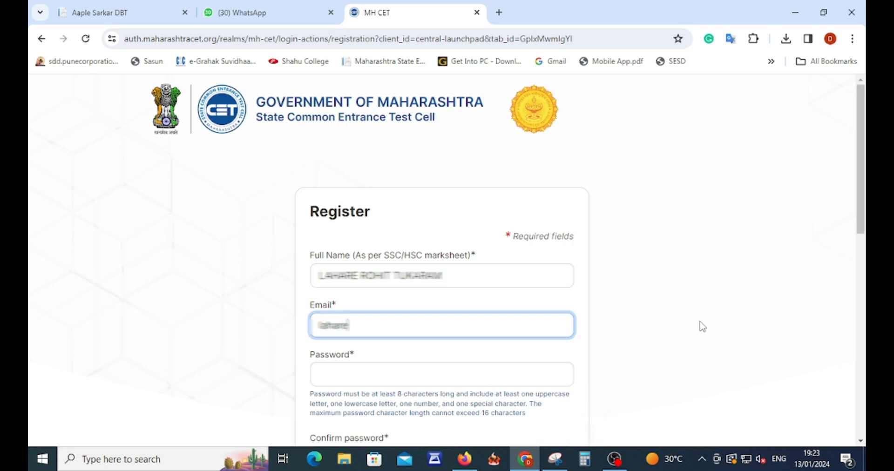
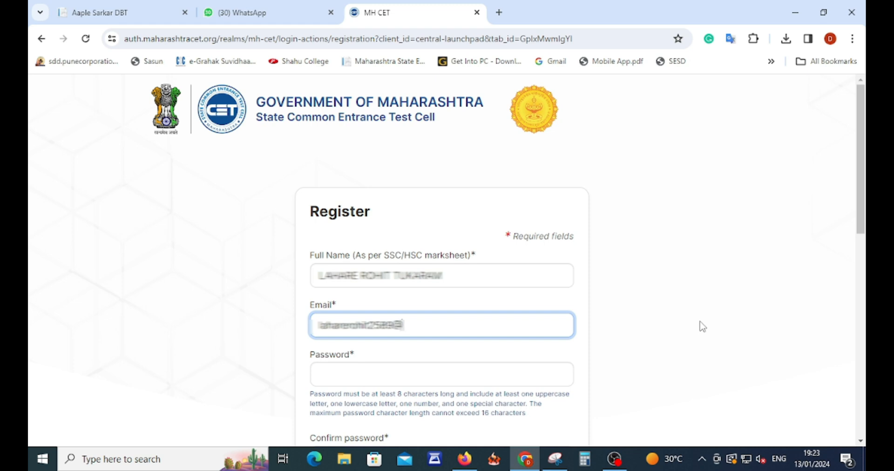
# Enter the account password and confirm it.
pyautogui.press('Tab')
pyautogui.write('••••••••')
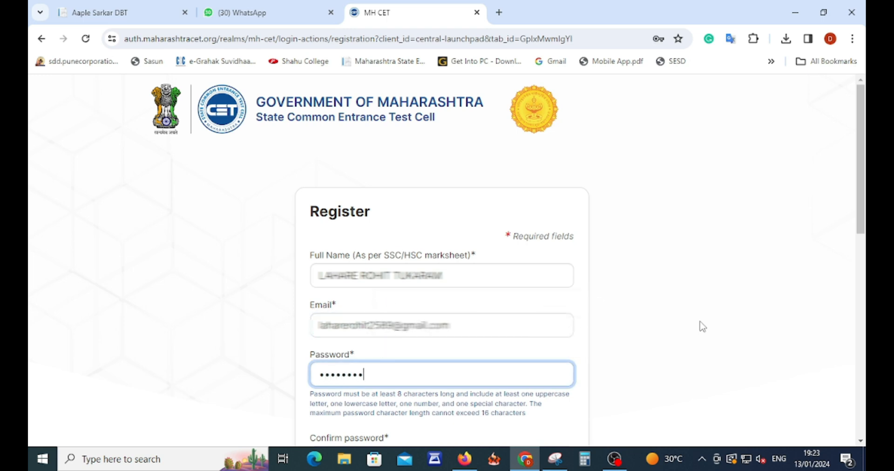
pyautogui.scroll(-1, 734, 333)
pyautogui.click(438, 393)
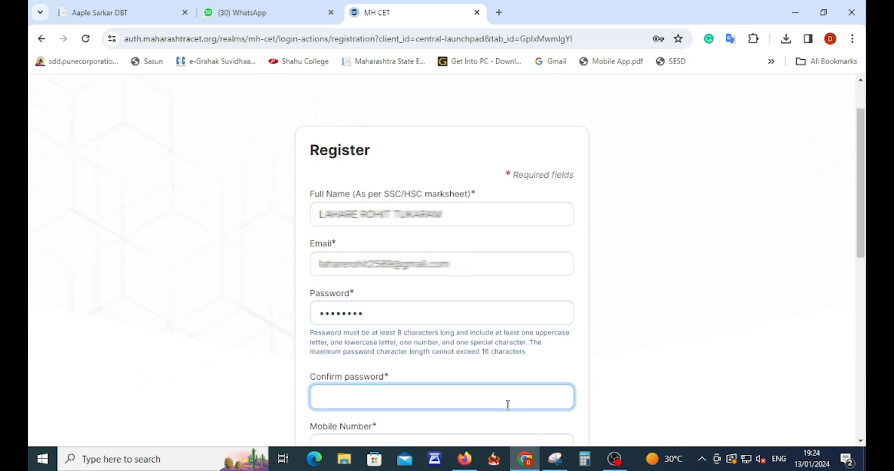
pyautogui.write('••••••••')
# Enter the candidate's mobile number and date of birth.
pyautogui.press('Tab')
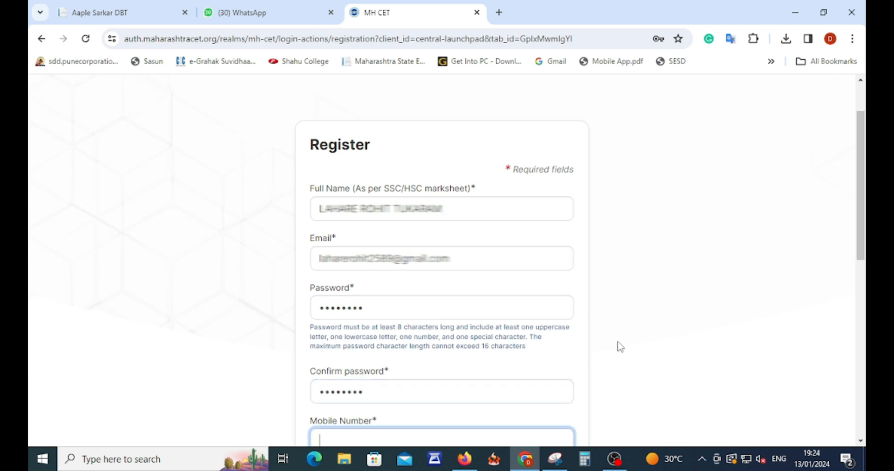
pyautogui.scroll(-3, 617, 345)
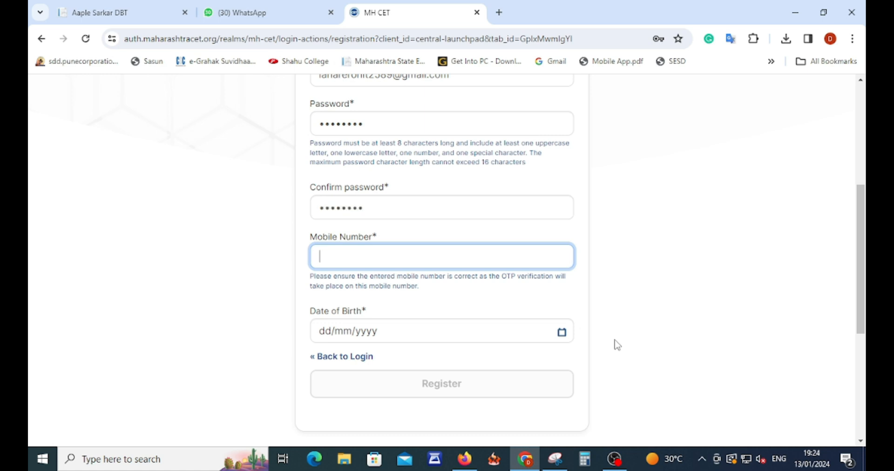
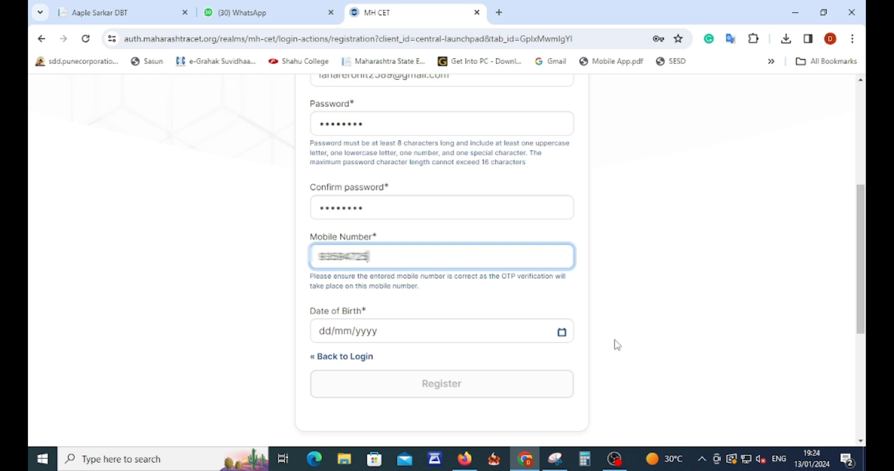
pyautogui.press('Tab')
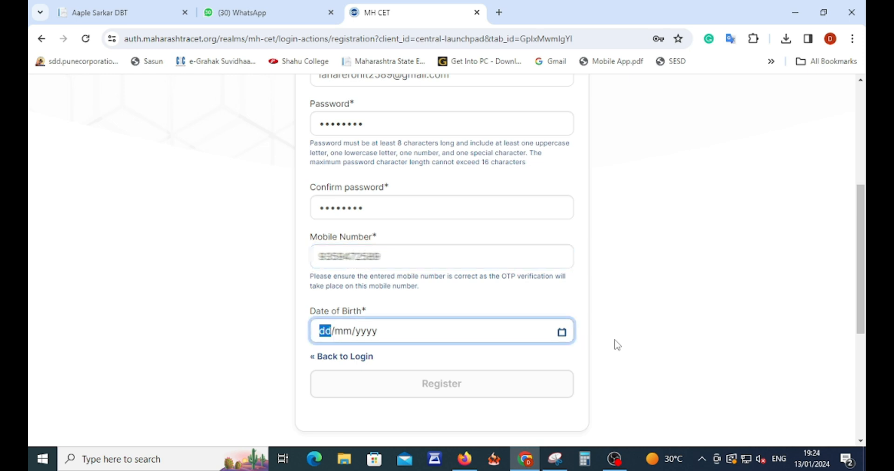
pyautogui.write('27/04/')
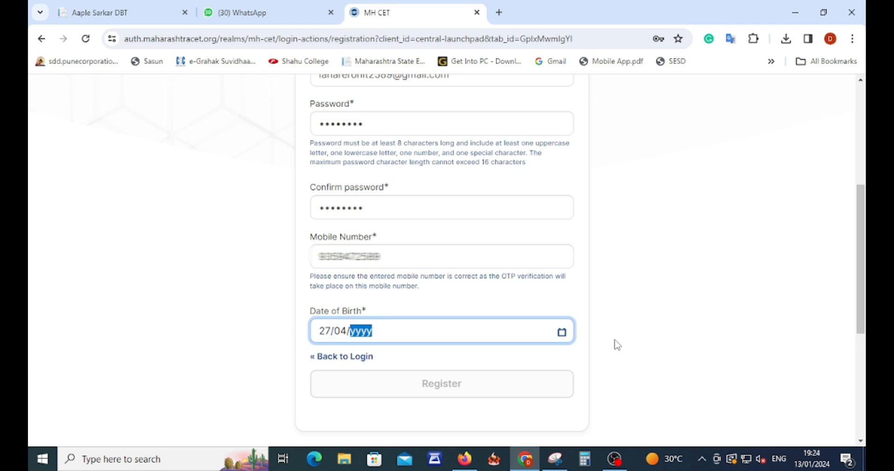
pyautogui.write('0002000')
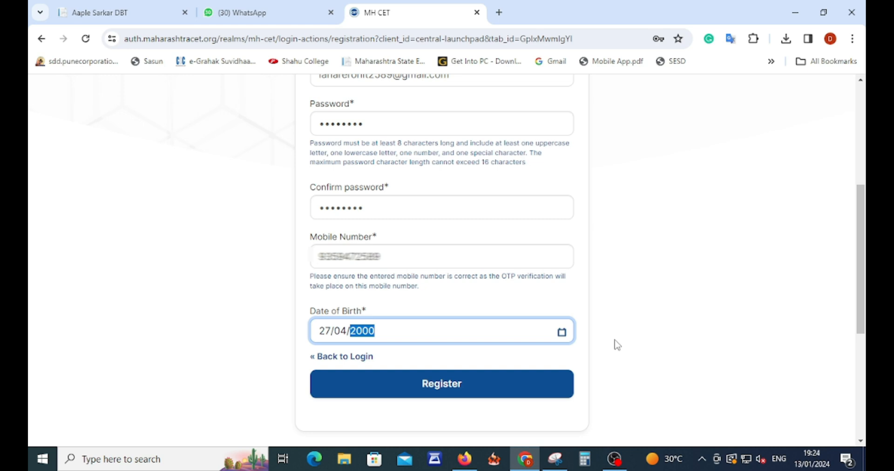
pyautogui.click(622, 338)
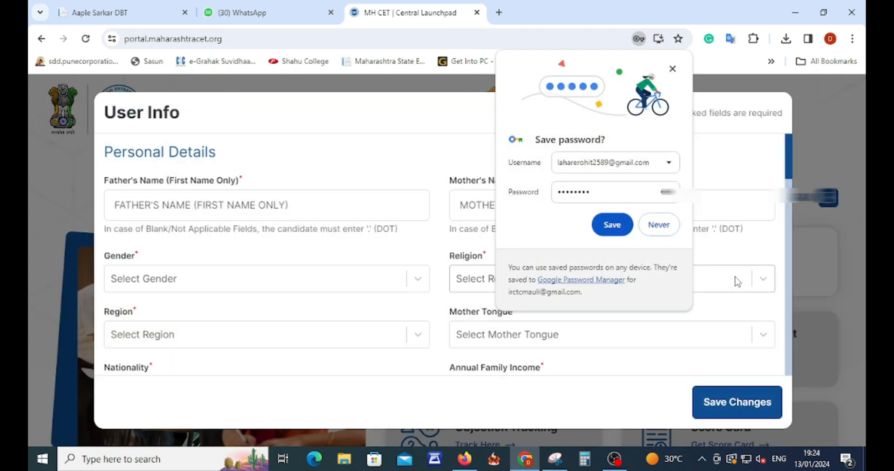
# Decline Chrome's password saving and enter the father's and mother's first names.
pyautogui.click(661, 225)
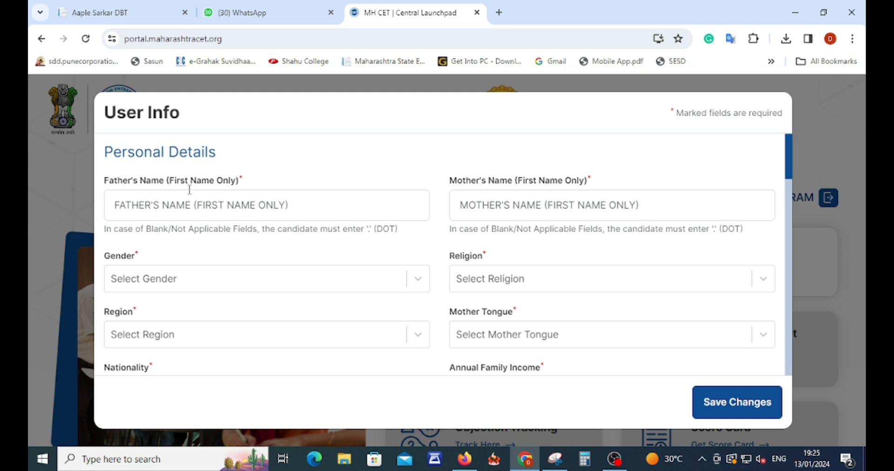
pyautogui.moveTo(106, 154); pyautogui.dragTo(178, 130)
pyautogui.click(116, 115)
pyautogui.moveTo(116, 115); pyautogui.dragTo(277, 124)
pyautogui.click(279, 123)
pyautogui.click(188, 209)
pyautogui.write('*******')
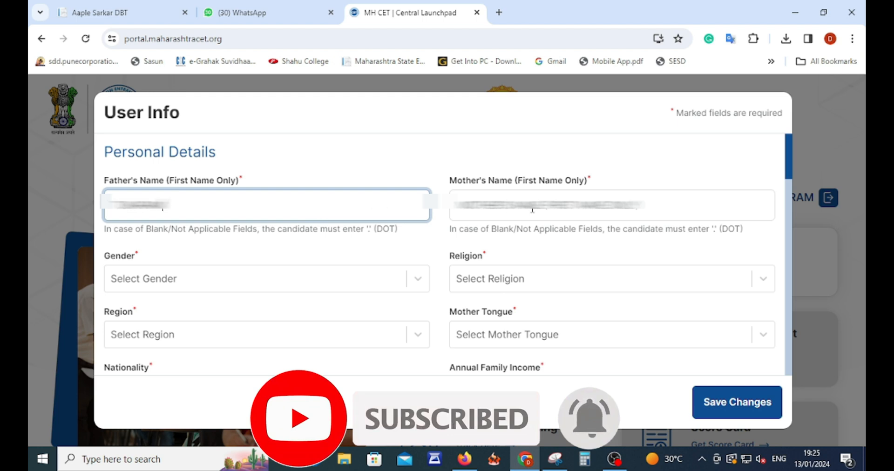
pyautogui.click(532, 211)
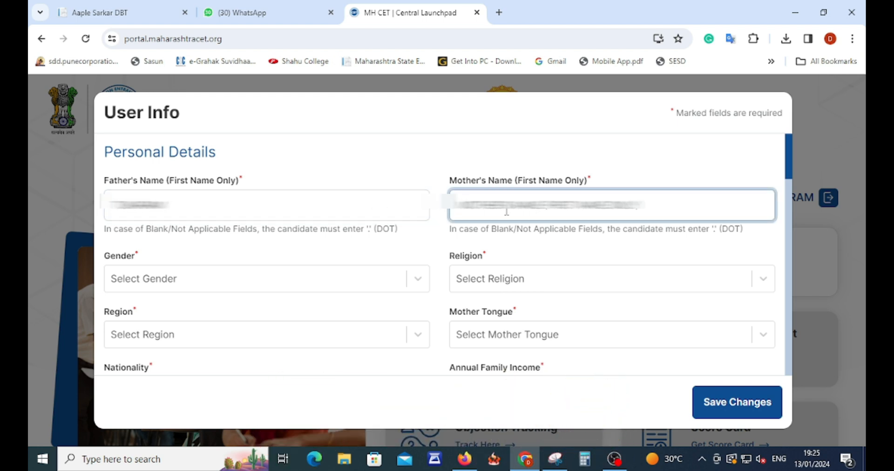
pyautogui.write('*********')
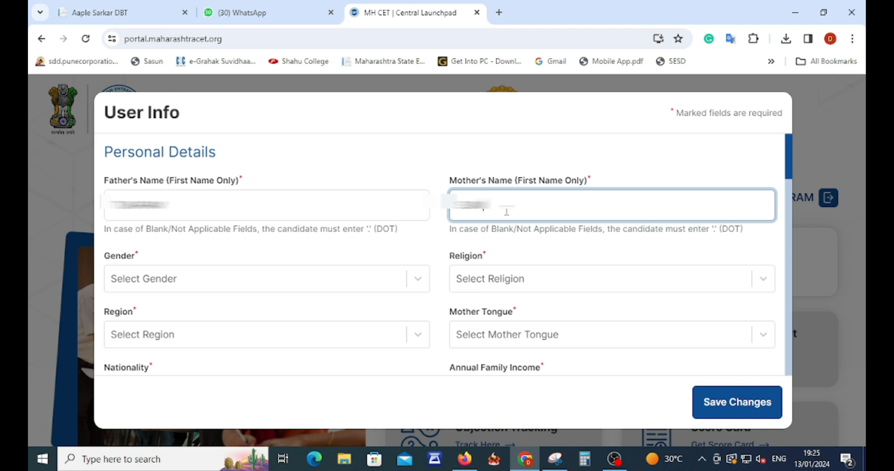
# Set gender to Male, religion to Hindu and mother tongue to Marathi.
pyautogui.click(317, 279)
pyautogui.click(129, 279)
pyautogui.click(480, 212)
pyautogui.click(477, 148)
pyautogui.click(508, 296)
pyautogui.write('mara')
pyautogui.press('Return')
pyautogui.click(500, 322)
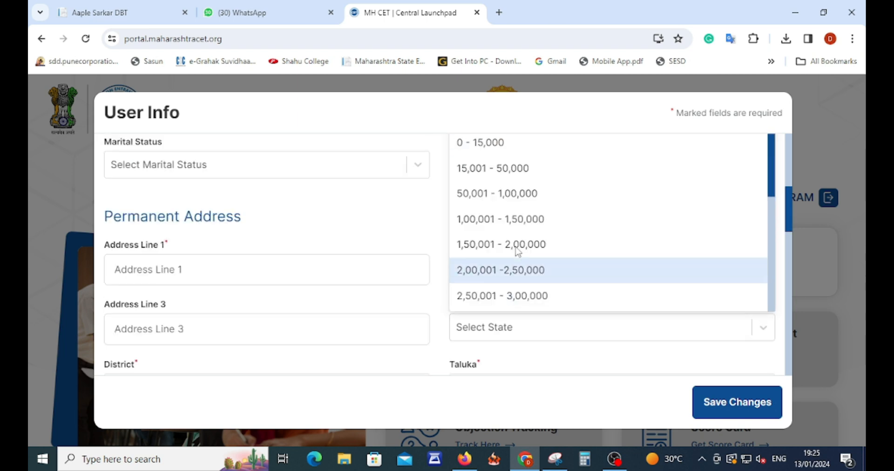
# Choose 50,001 - 1,00,000 as annual family income and UnMarried as marital status.
pyautogui.click(511, 193)
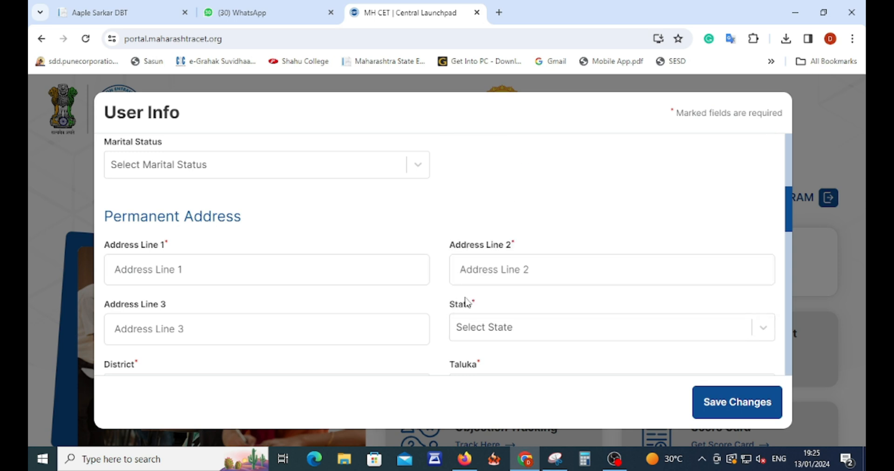
pyautogui.scroll(3, 514, 294)
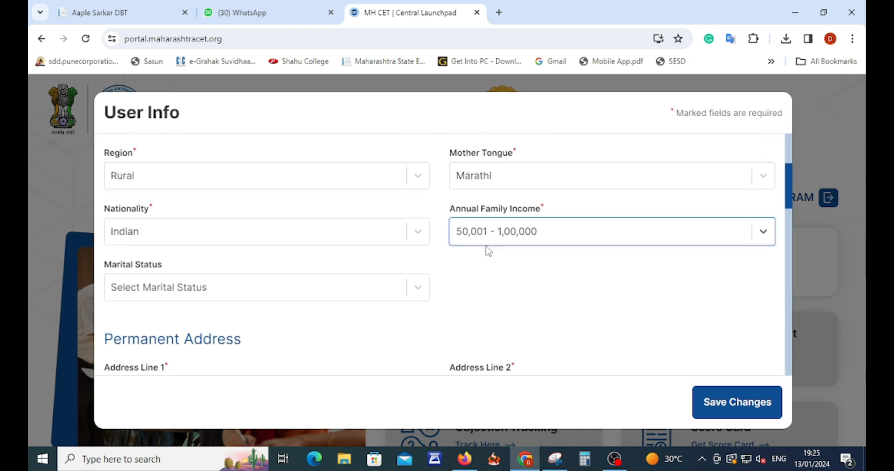
pyautogui.click(170, 299)
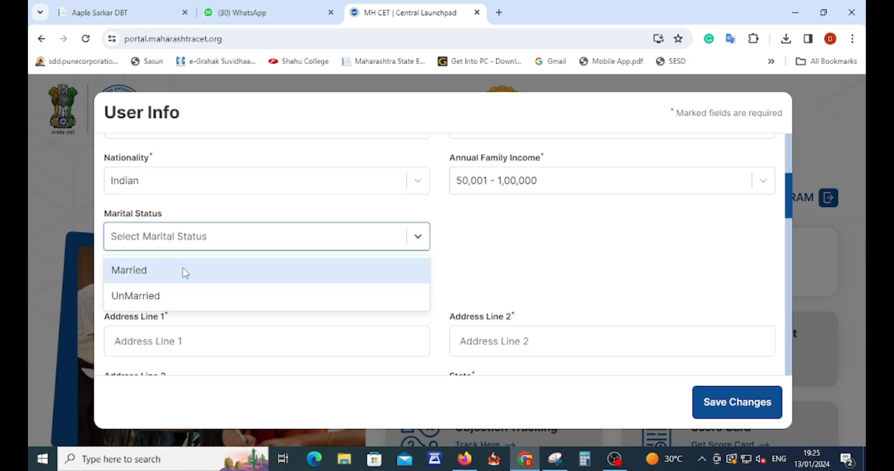
pyautogui.click(164, 298)
pyautogui.click(558, 269)
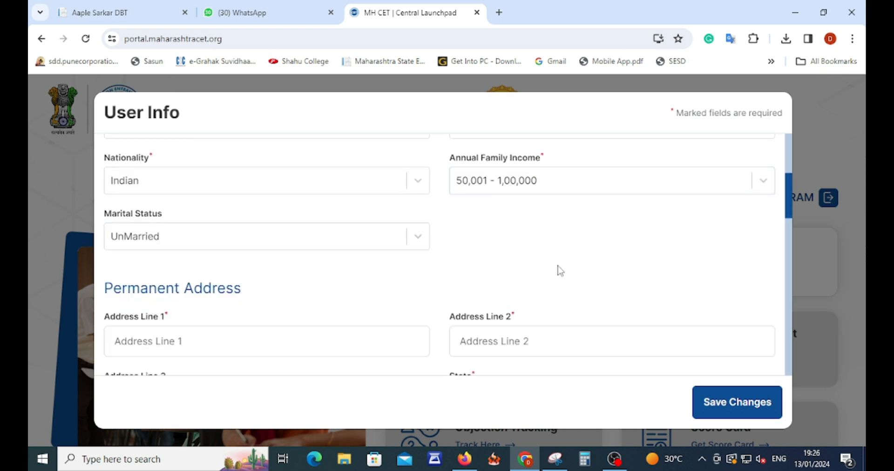
pyautogui.scroll(-1, 419, 268)
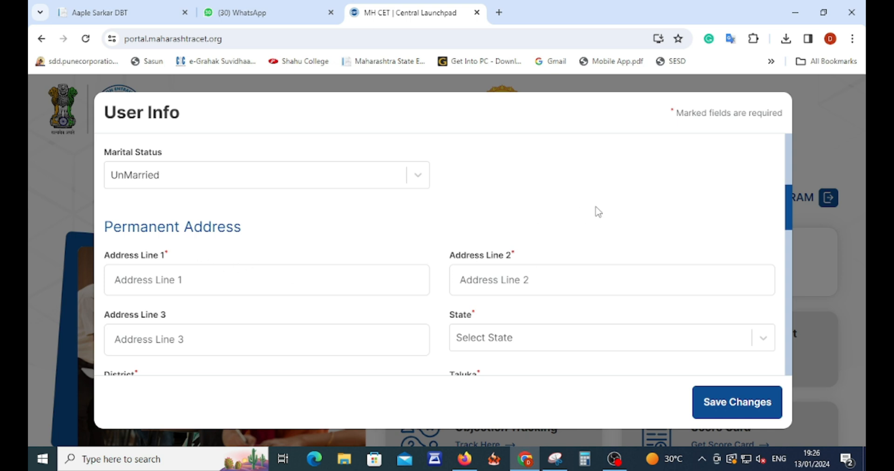
pyautogui.click(231, 282)
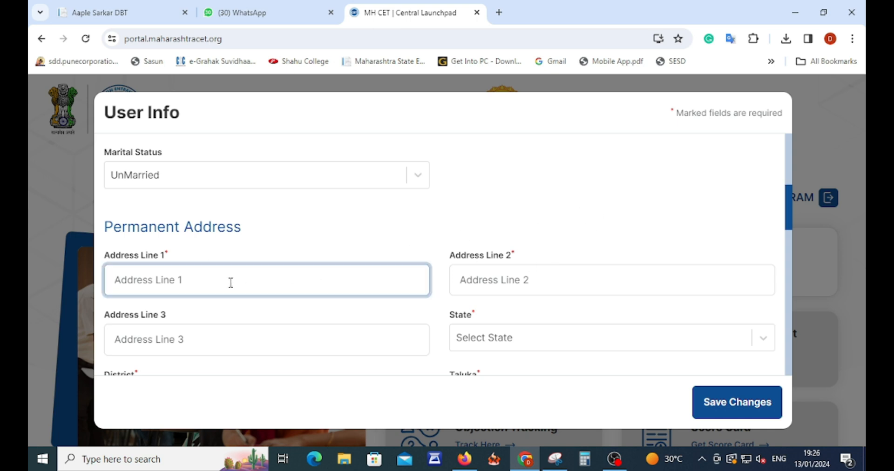
pyautogui.scroll(5, 325, 245)
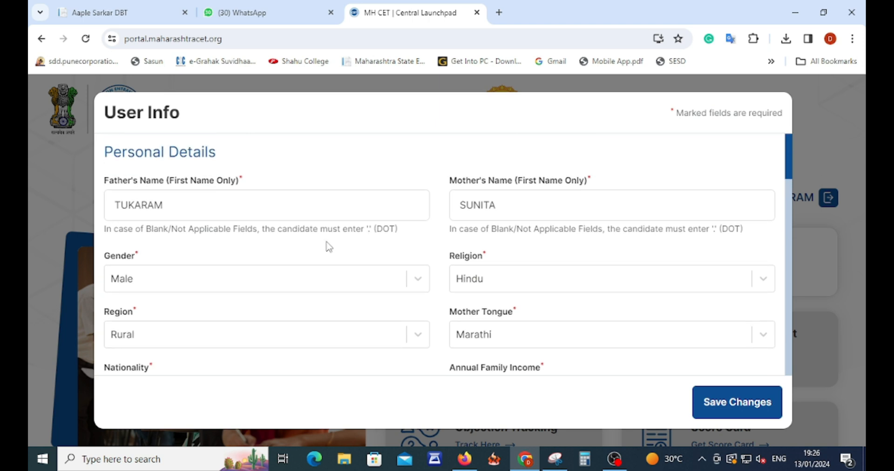
pyautogui.scroll(-5, 289, 250)
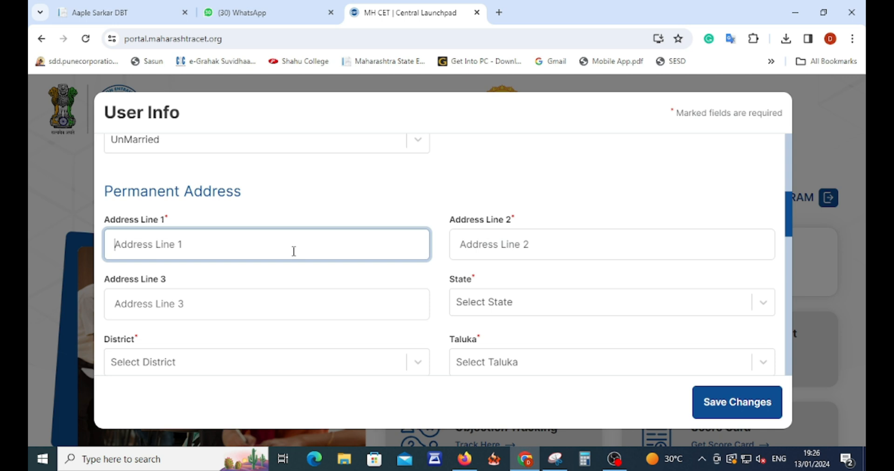
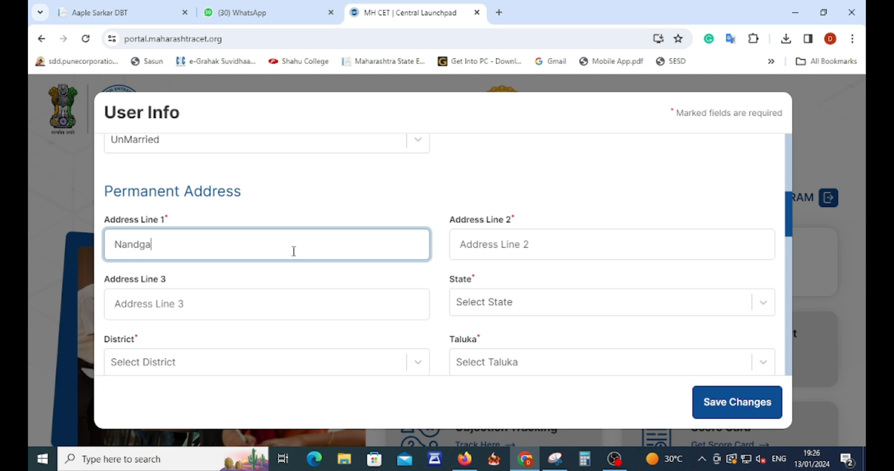
# Enter the three permanent address lines and select Maharashtra as the state.
pyautogui.press('Tab')
pyautogui.press('Tab')
pyautogui.press('Tab')
pyautogui.click(504, 197)
# Select district Nashik, taluka Yevla and village Yevla (M Cl) for the permanent address.
pyautogui.click(191, 219)
pyautogui.write('pune')
pyautogui.click(191, 177)
pyautogui.click(186, 147)
pyautogui.scroll(-4, 479, 271)
pyautogui.click(471, 298)
pyautogui.scroll(1, 472, 232)
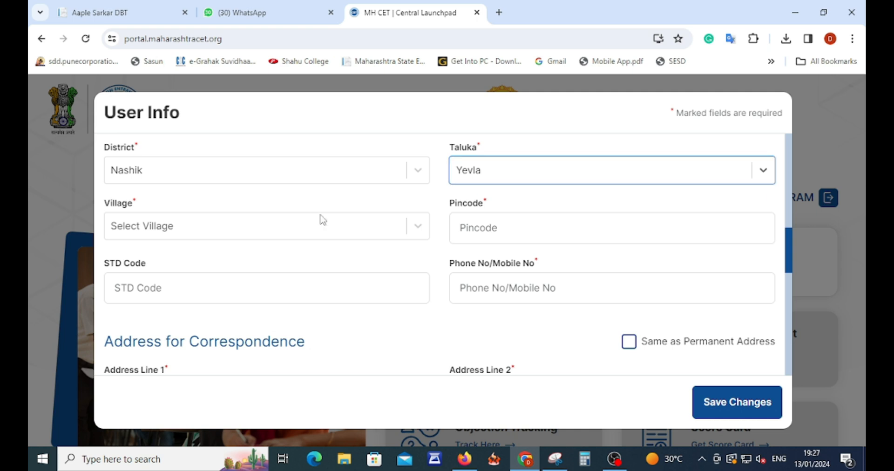
pyautogui.click(282, 227)
pyautogui.scroll(-20, 281, 234)
pyautogui.scroll(-2, 278, 255)
pyautogui.click(250, 303)
# Enter the pincode and mobile number, and make the correspondence address same as permanent.
pyautogui.press('Tab')
pyautogui.write('423401')
pyautogui.press('Tab')
pyautogui.click(392, 347)
pyautogui.scroll(-3, 392, 347)
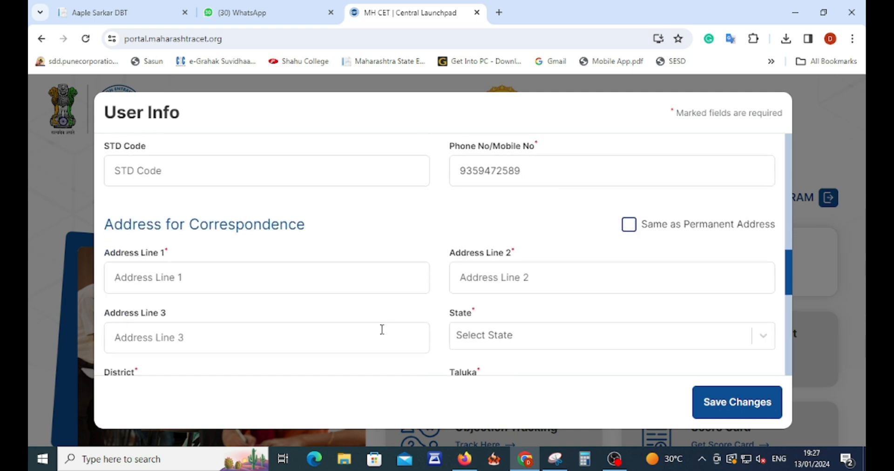
pyautogui.click(262, 282)
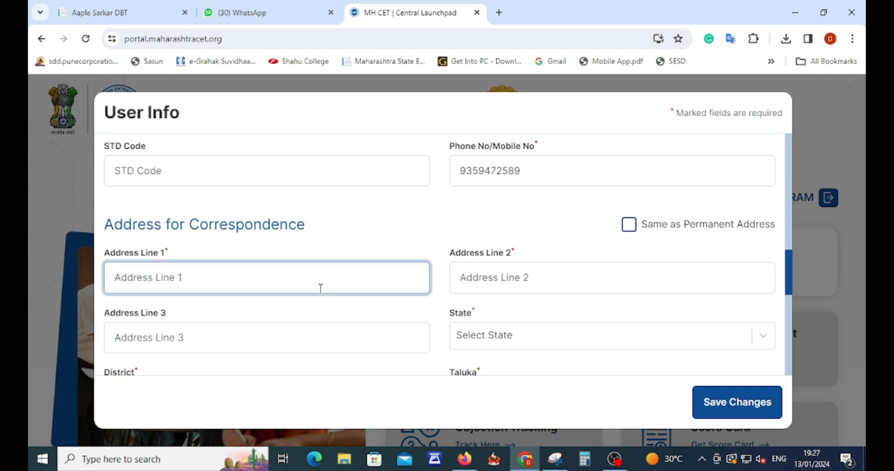
pyautogui.write('L')
pyautogui.press('BackSpace')
pyautogui.click(629, 225)
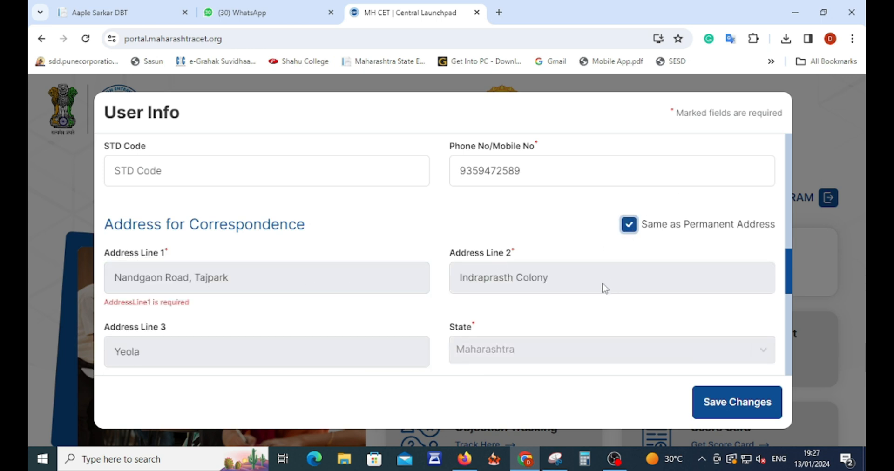
# Answer Yes to Maharashtra domicile, No to minority status and No to disability.
pyautogui.scroll(-3, 591, 295)
pyautogui.scroll(-3, 382, 304)
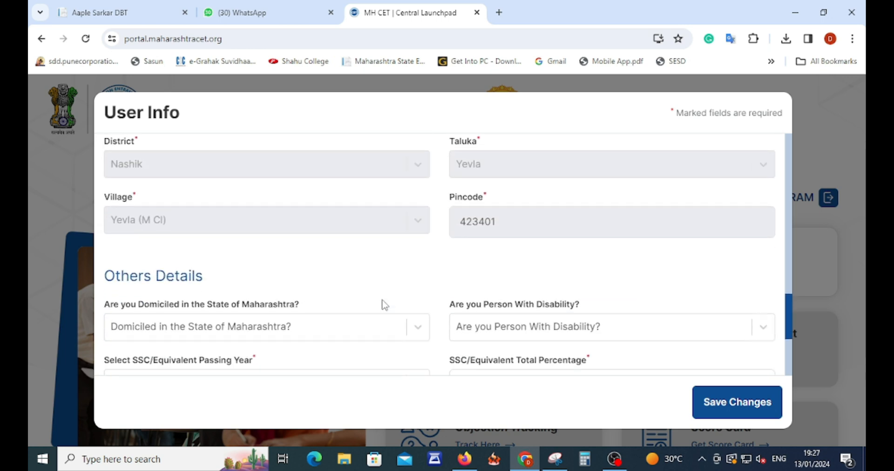
pyautogui.scroll(-1, 495, 253)
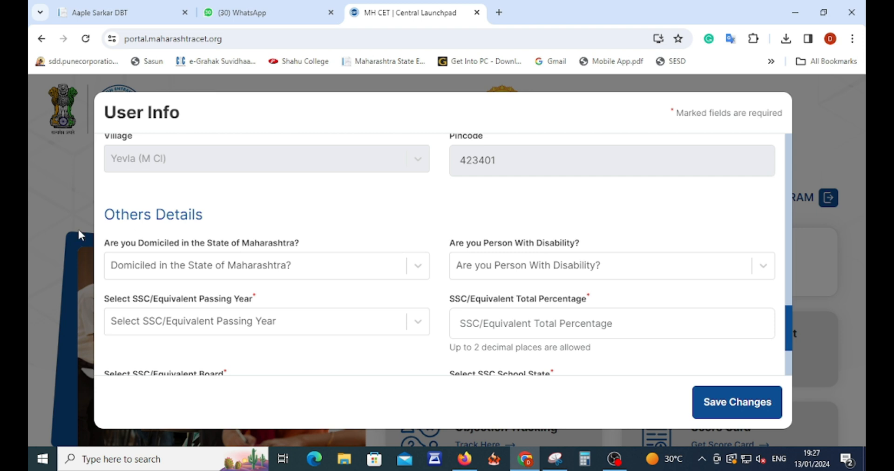
pyautogui.scroll(-2, 261, 237)
pyautogui.scroll(1, 146, 179)
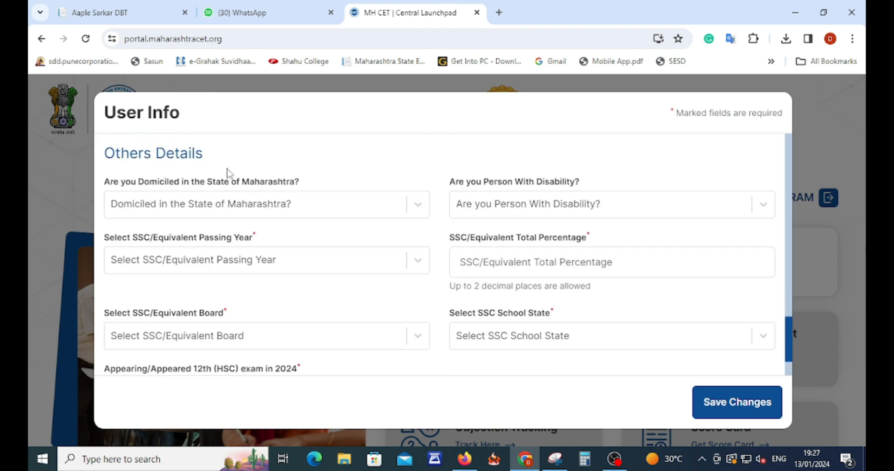
pyautogui.scroll(1, 205, 210)
pyautogui.moveTo(132, 245); pyautogui.dragTo(305, 248)
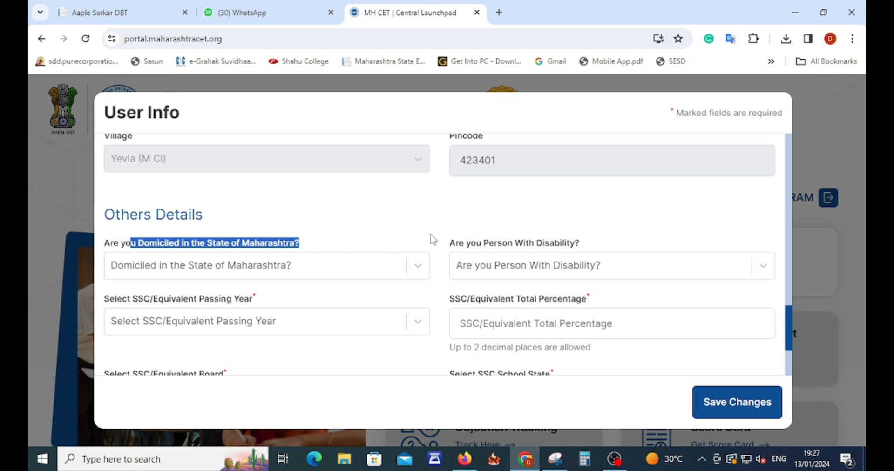
pyautogui.click(325, 267)
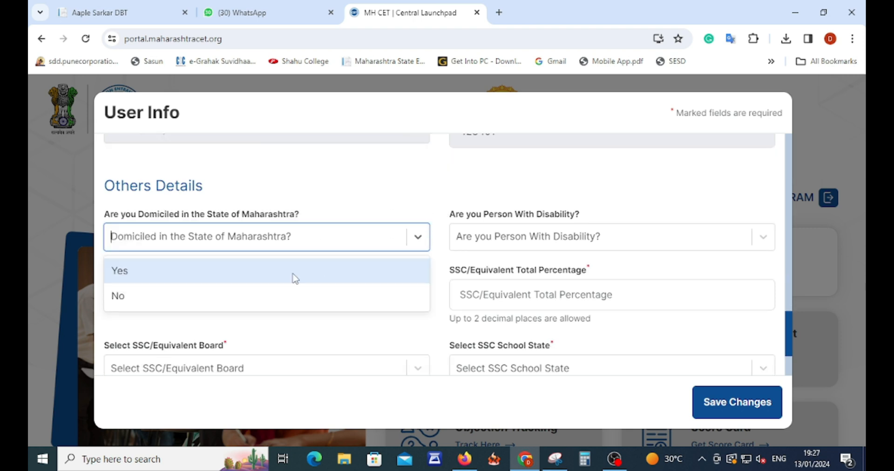
pyautogui.click(235, 273)
pyautogui.click(525, 241)
pyautogui.click(471, 297)
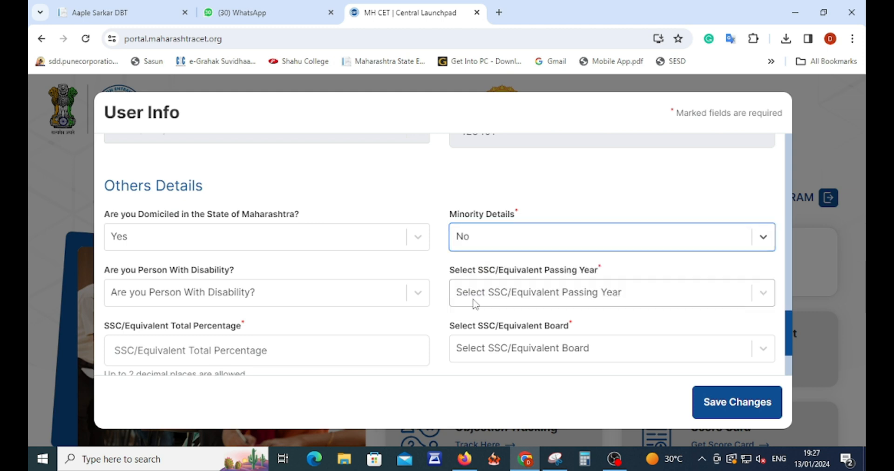
pyautogui.click(247, 303)
pyautogui.click(238, 299)
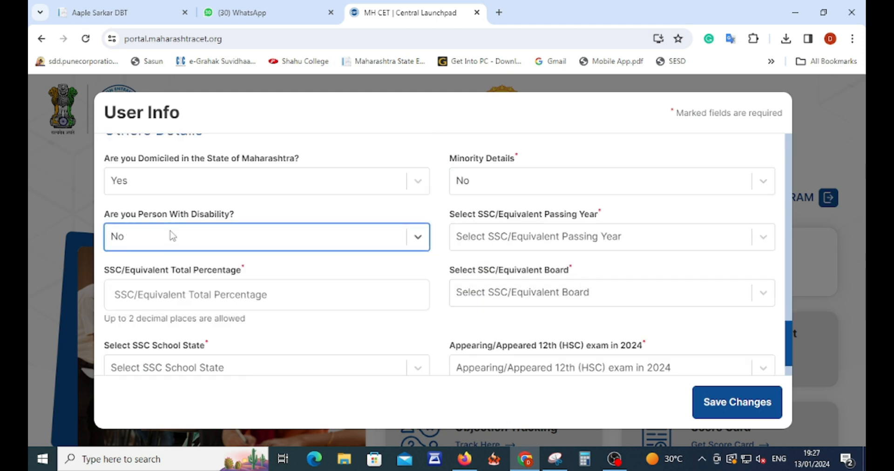
# Enter SSC details: passing year 2016, 85 percent, Maharashtra board, school state Maharashtra.
pyautogui.moveTo(150, 215); pyautogui.dragTo(219, 226)
pyautogui.moveTo(474, 159); pyautogui.dragTo(515, 159)
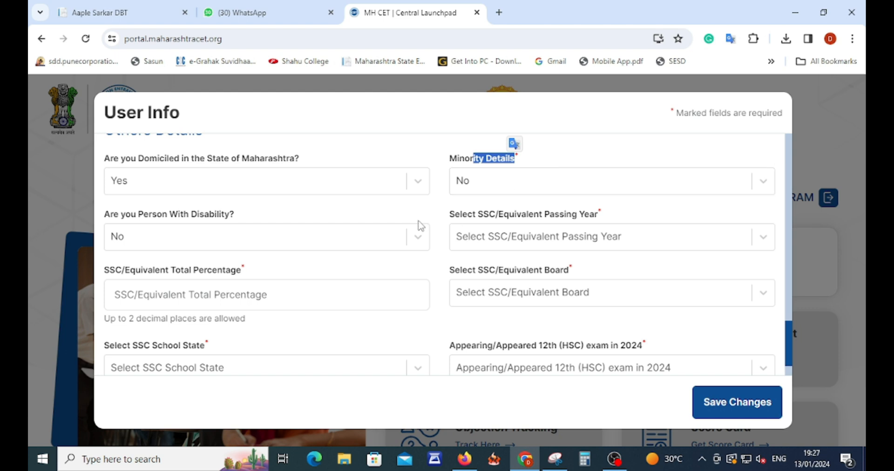
pyautogui.moveTo(478, 215); pyautogui.dragTo(601, 217)
pyautogui.click(557, 237)
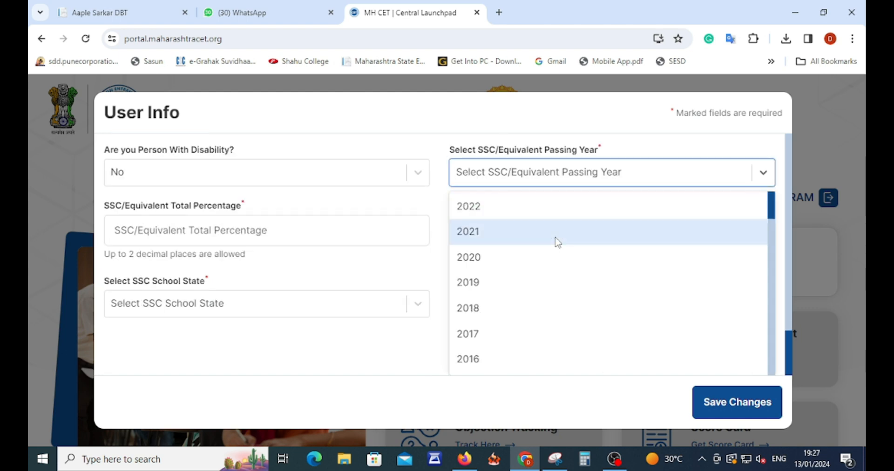
pyautogui.write('2016')
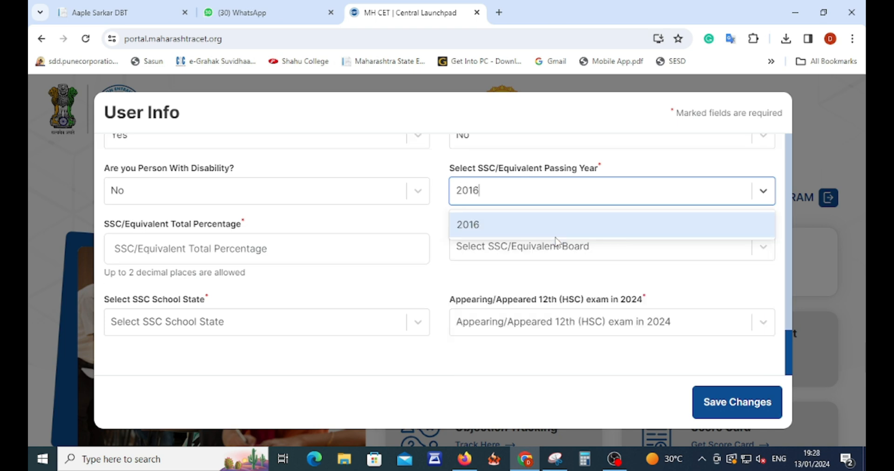
pyautogui.click(477, 228)
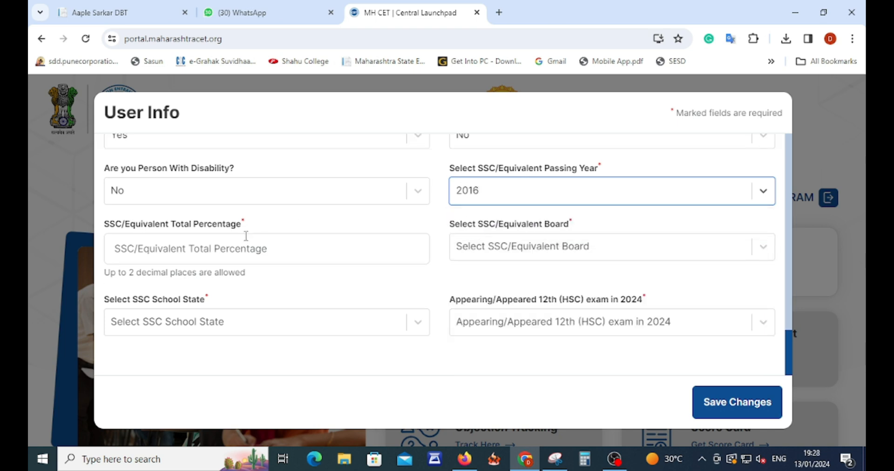
pyautogui.click(237, 254)
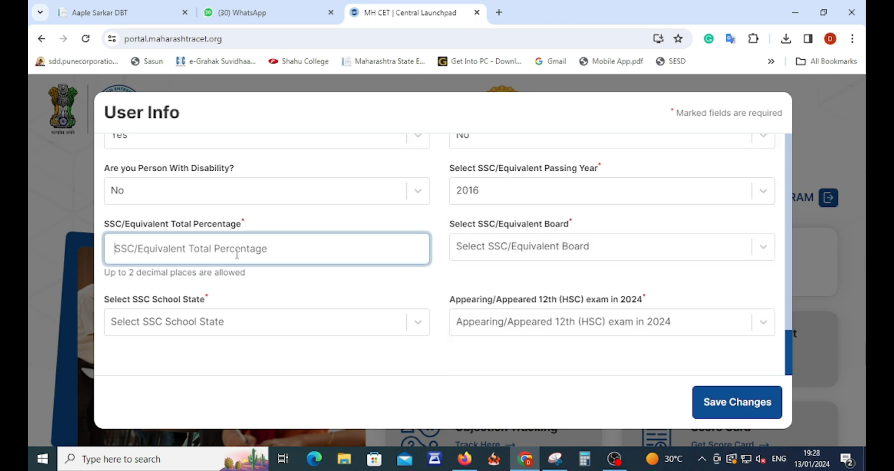
pyautogui.write('85')
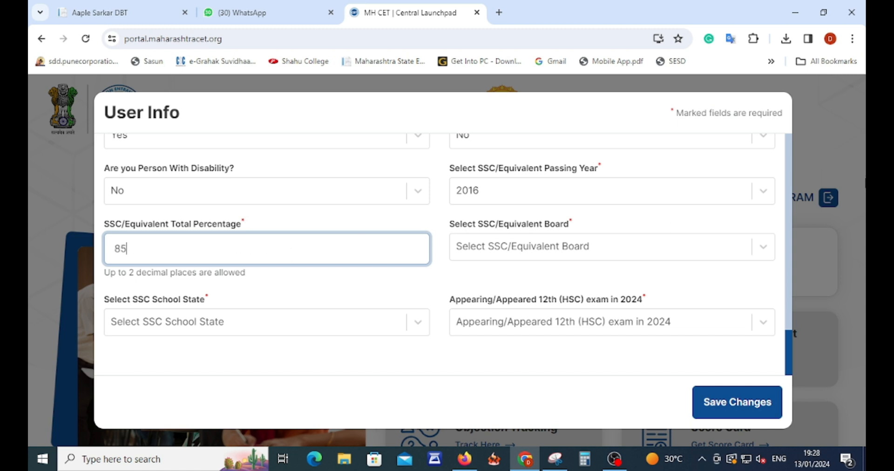
pyautogui.click(541, 251)
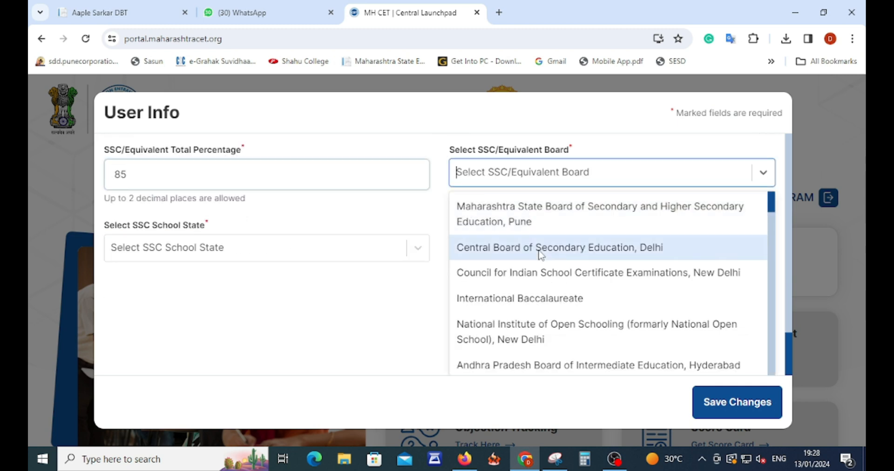
pyautogui.write('maha')
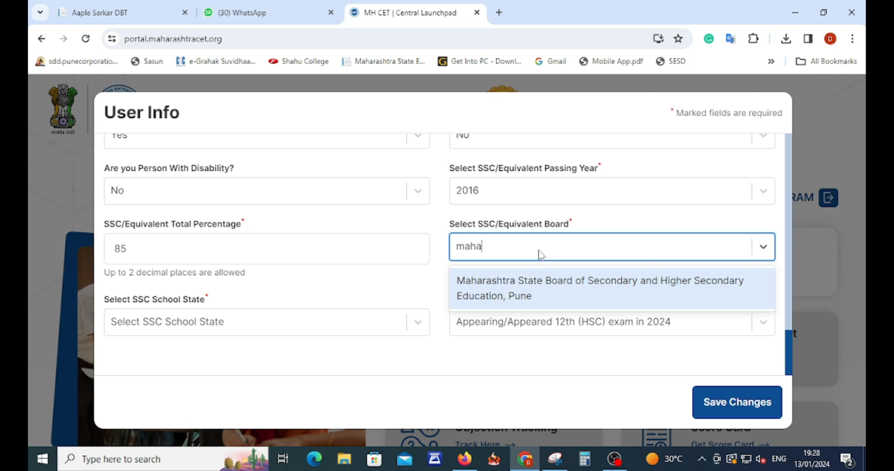
pyautogui.click(515, 294)
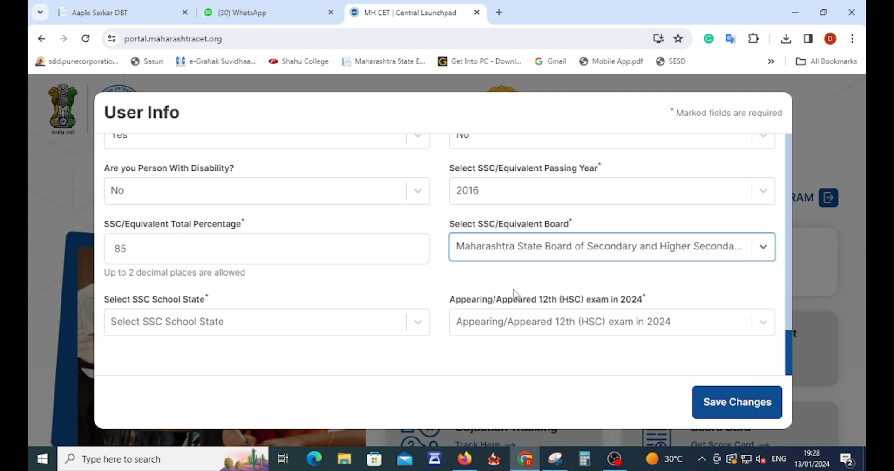
pyautogui.click(237, 328)
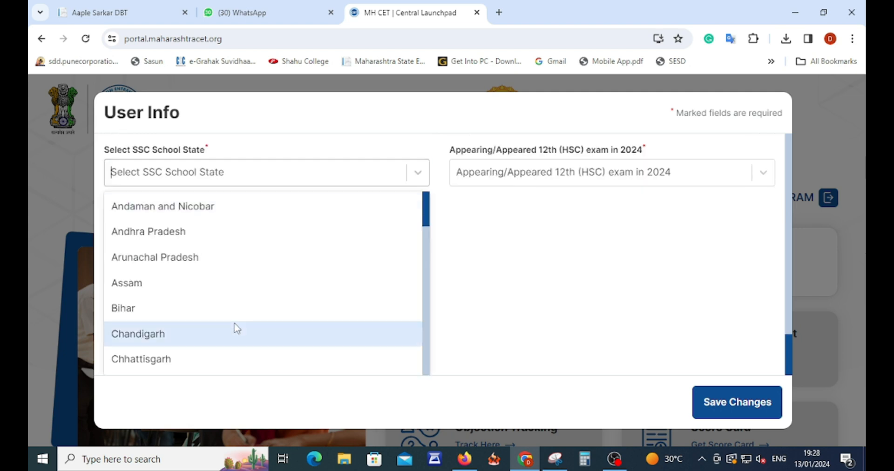
pyautogui.write('maha')
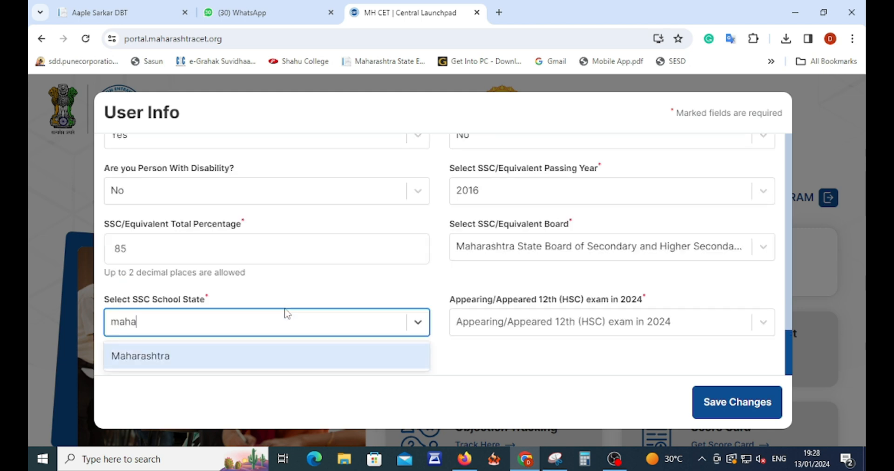
pyautogui.click(182, 363)
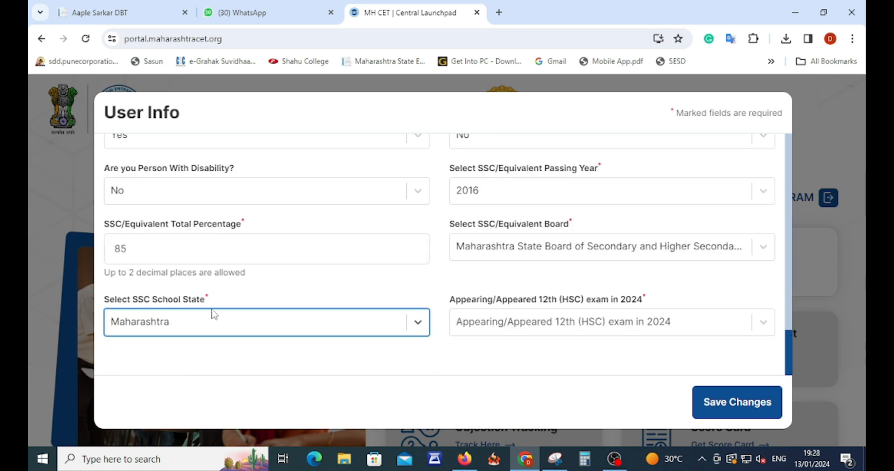
# Answer Yes to appearing for HSC in 2024 and save the user info.
pyautogui.click(517, 321)
pyautogui.click(486, 342)
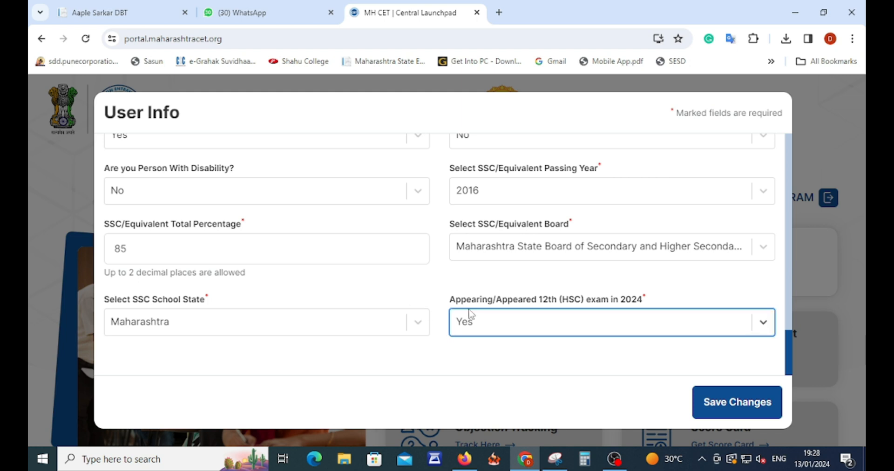
pyautogui.scroll(10, 465, 315)
pyautogui.scroll(5, 465, 298)
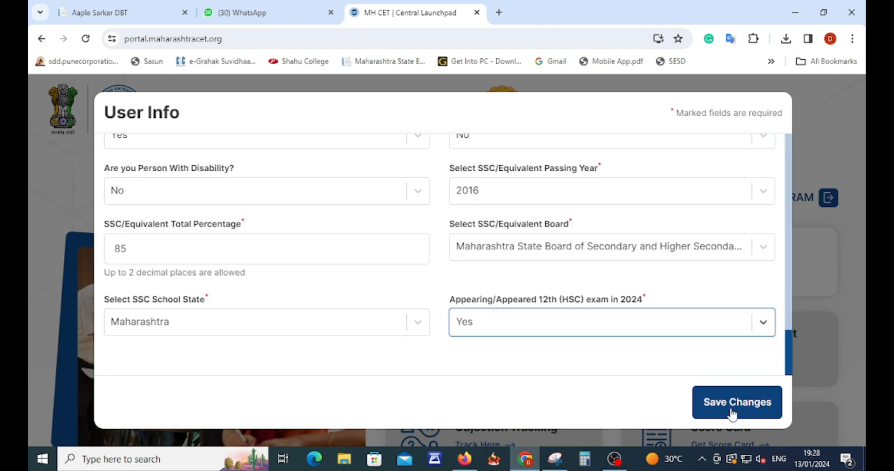
pyautogui.click(720, 408)
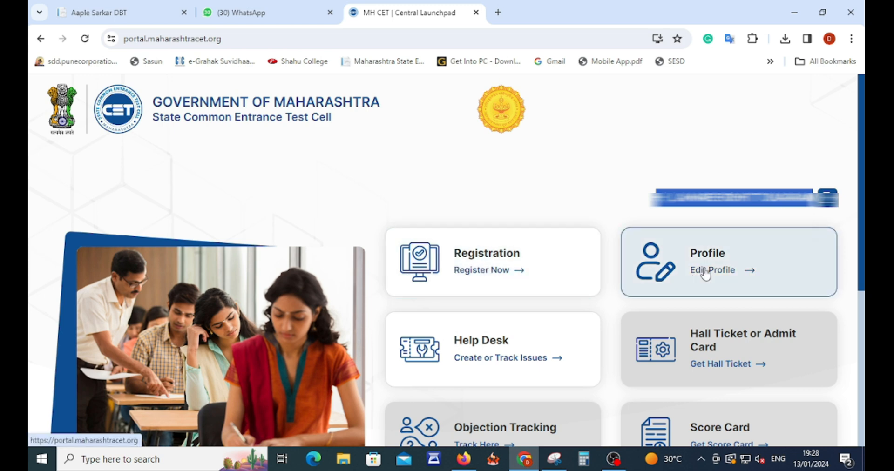
# Reopen the profile in Edit Info, review it and save the changes.
pyautogui.scroll(-4, 785, 347)
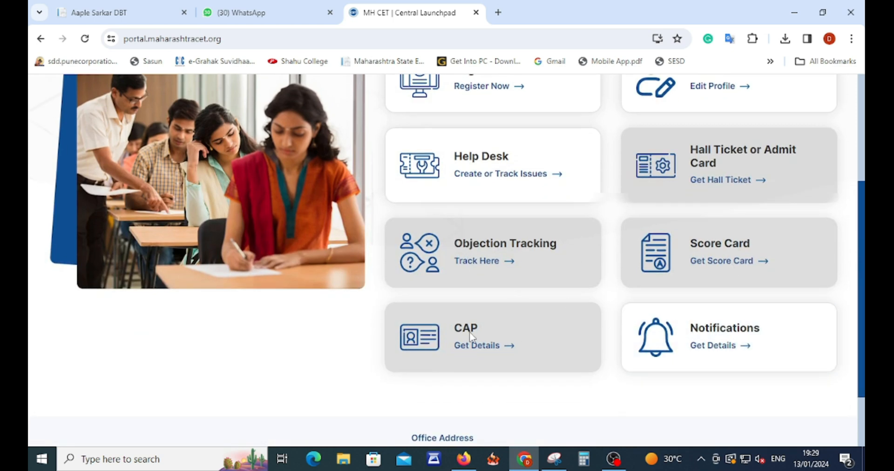
pyautogui.scroll(3, 481, 333)
pyautogui.scroll(-5, 482, 328)
pyautogui.scroll(7, 467, 256)
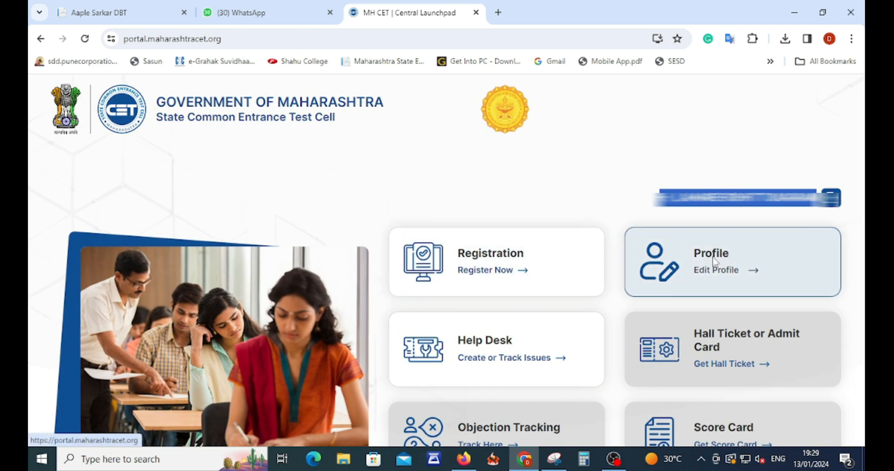
pyautogui.click(712, 263)
pyautogui.scroll(-8, 443, 255)
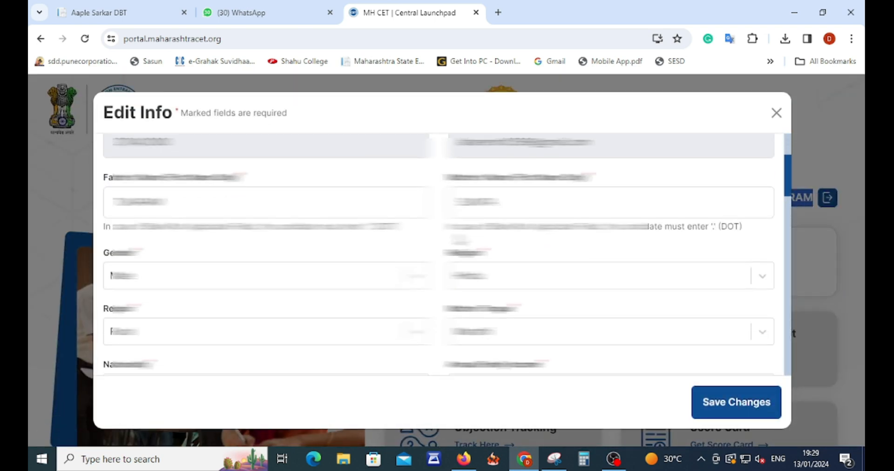
pyautogui.scroll(-10, 444, 254)
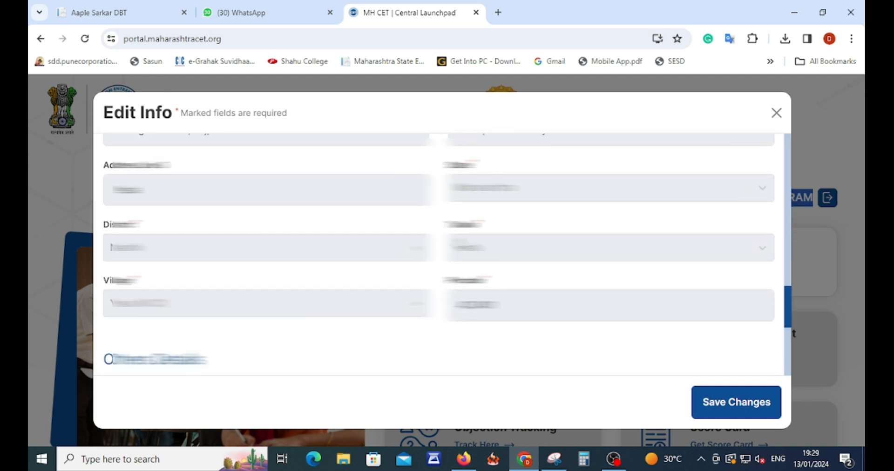
pyautogui.click(717, 410)
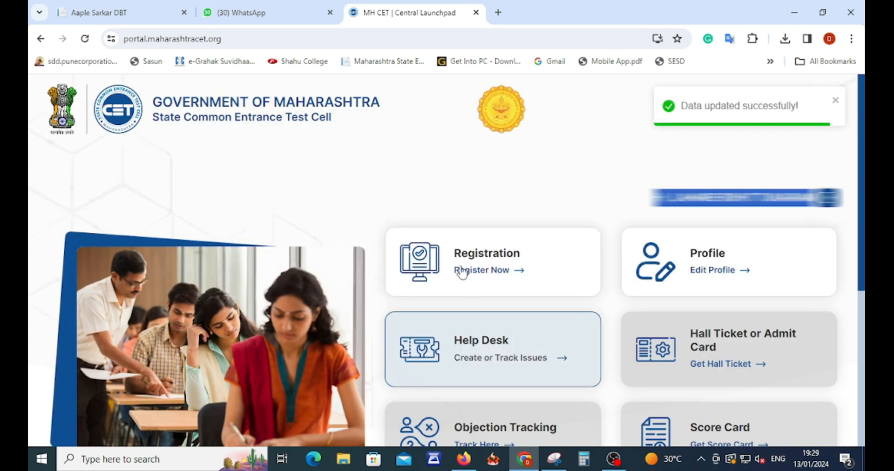
pyautogui.click(495, 269)
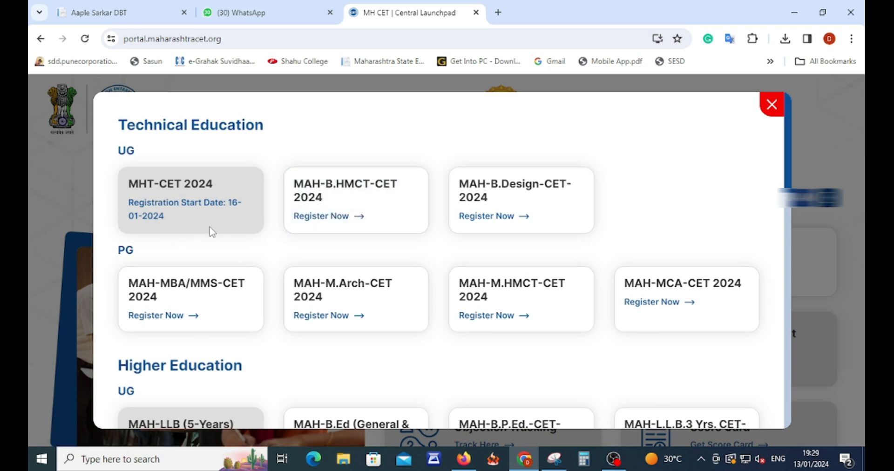
# Browse the Higher Education UG exams and start registering for MAH-L.L.B.3 Yrs. CET-2024.
pyautogui.scroll(-3, 212, 231)
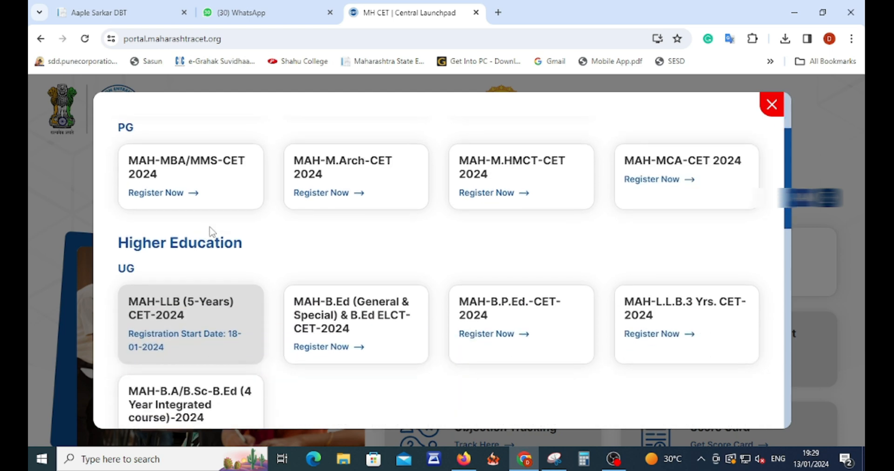
pyautogui.scroll(-1, 211, 232)
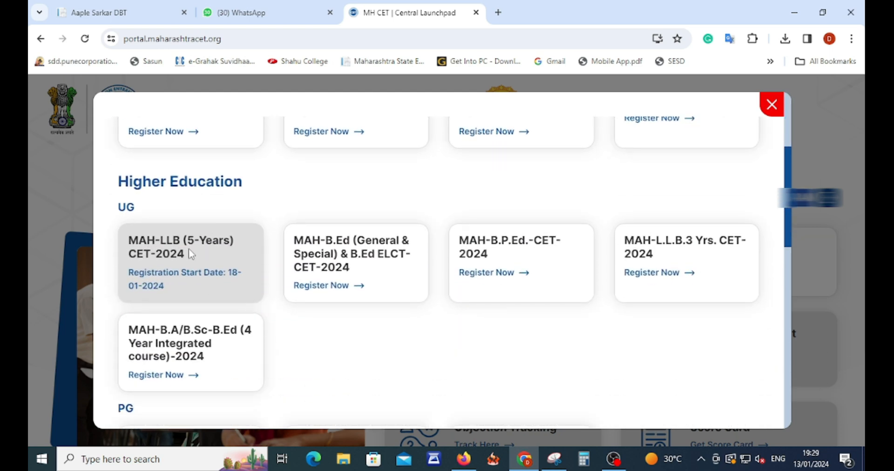
pyautogui.scroll(3, 241, 250)
pyautogui.scroll(-10, 251, 254)
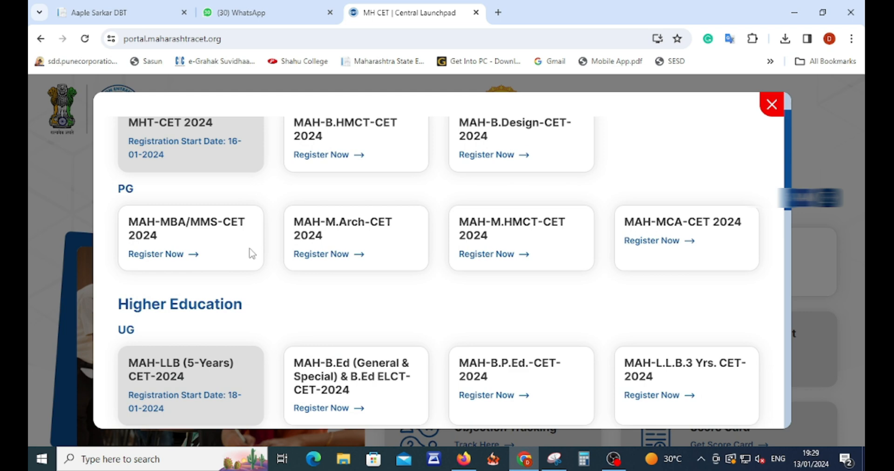
pyautogui.scroll(-3, 252, 254)
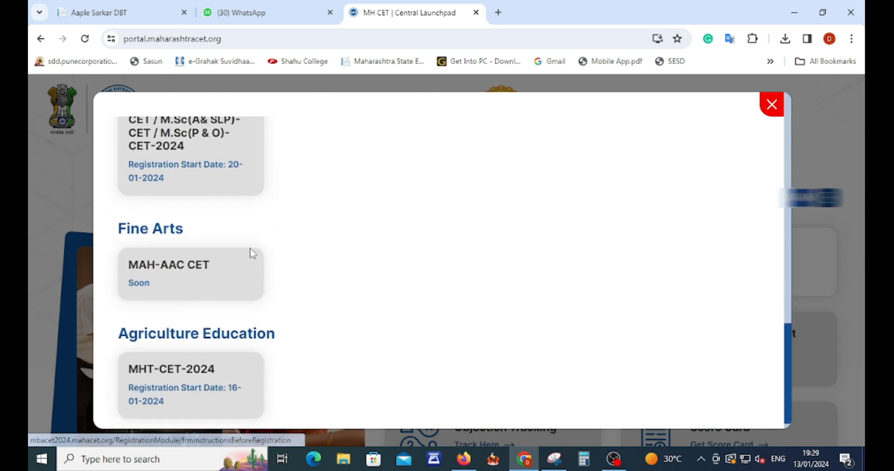
pyautogui.scroll(12, 203, 354)
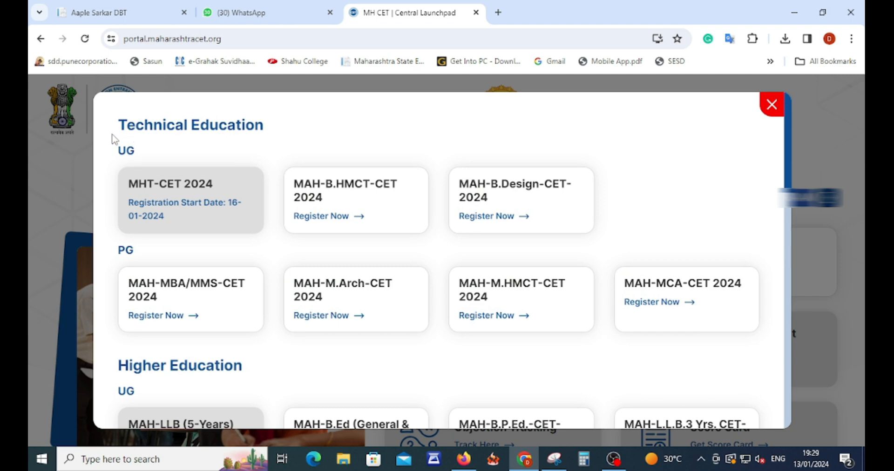
pyautogui.moveTo(113, 138); pyautogui.dragTo(271, 136)
pyautogui.scroll(-2, 121, 280)
pyautogui.moveTo(120, 244); pyautogui.dragTo(249, 251)
pyautogui.scroll(-5, 370, 245)
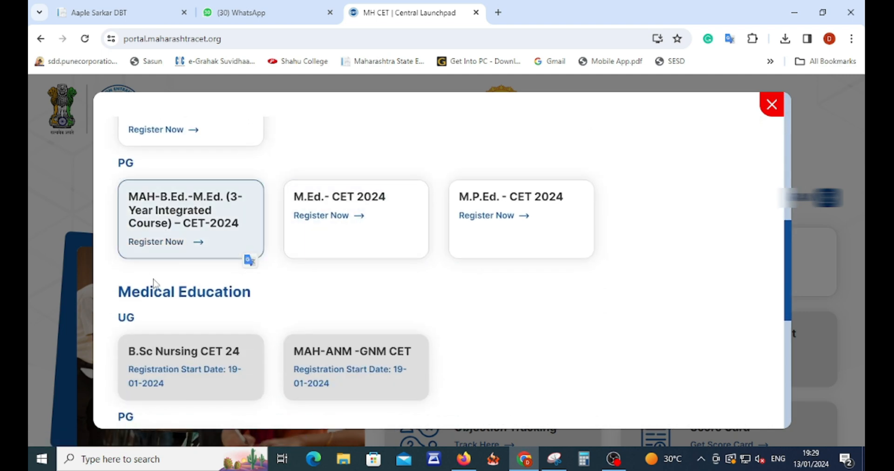
pyautogui.moveTo(120, 292); pyautogui.dragTo(273, 298)
pyautogui.scroll(-4, 342, 278)
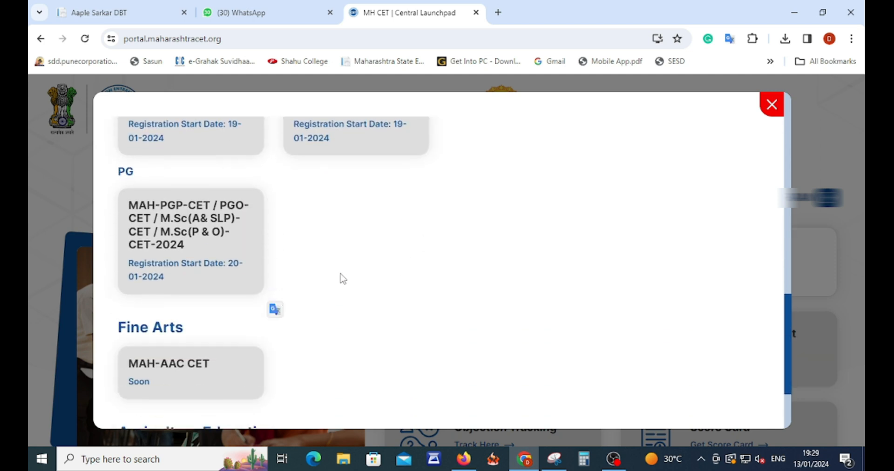
pyautogui.moveTo(114, 269); pyautogui.dragTo(219, 277)
pyautogui.scroll(-1, 443, 256)
pyautogui.moveTo(118, 318); pyautogui.dragTo(276, 322)
pyautogui.scroll(6, 393, 312)
pyautogui.scroll(3, 391, 310)
pyautogui.scroll(4, 124, 253)
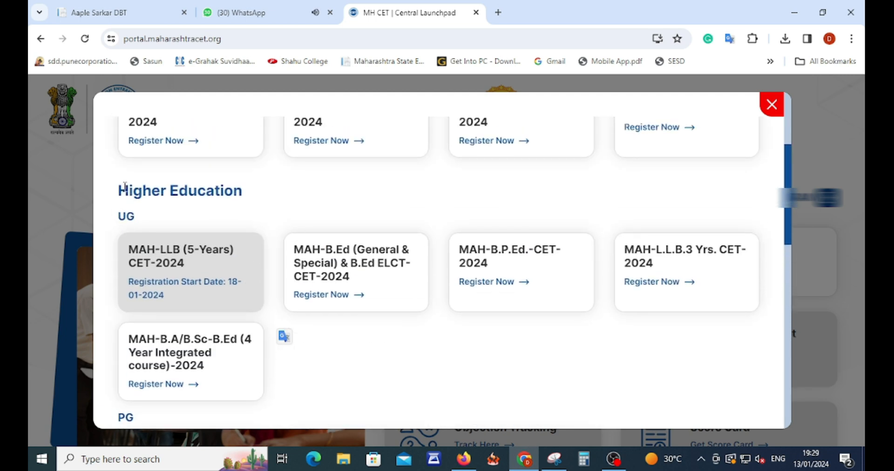
pyautogui.moveTo(119, 195); pyautogui.dragTo(261, 204)
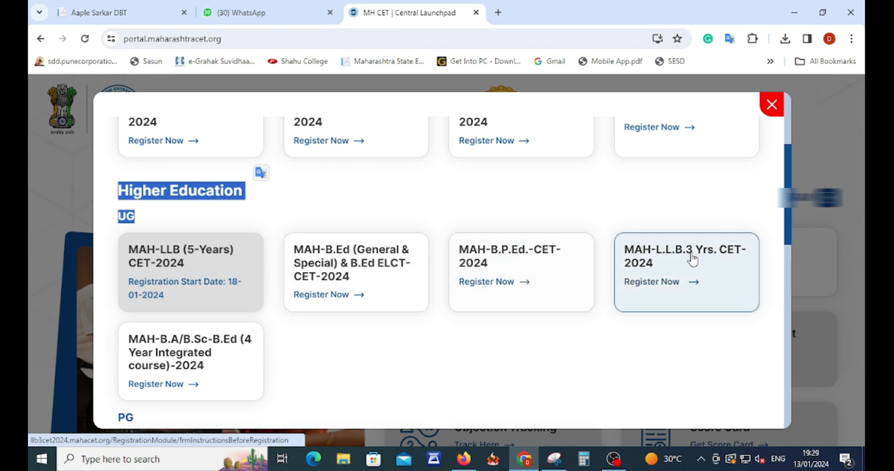
pyautogui.click(679, 278)
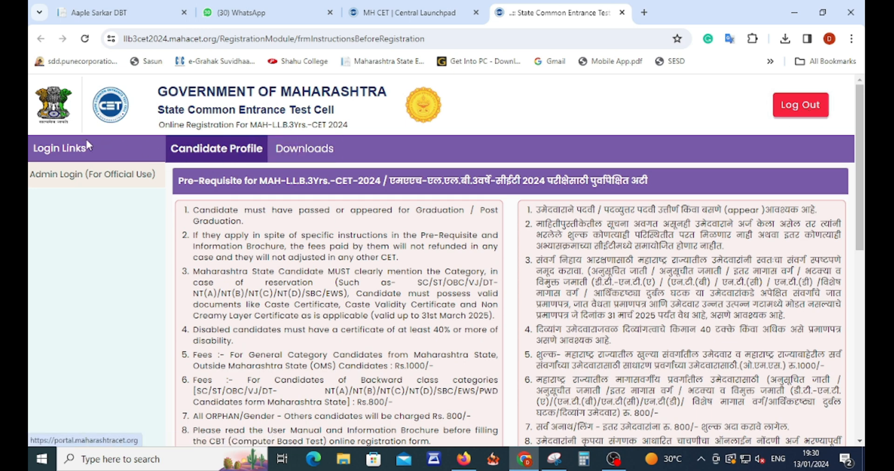
# Tick the prerequisite-conditions confirmation and choose I Accept and Proceed.
pyautogui.scroll(-1, 376, 198)
pyautogui.scroll(-8, 375, 197)
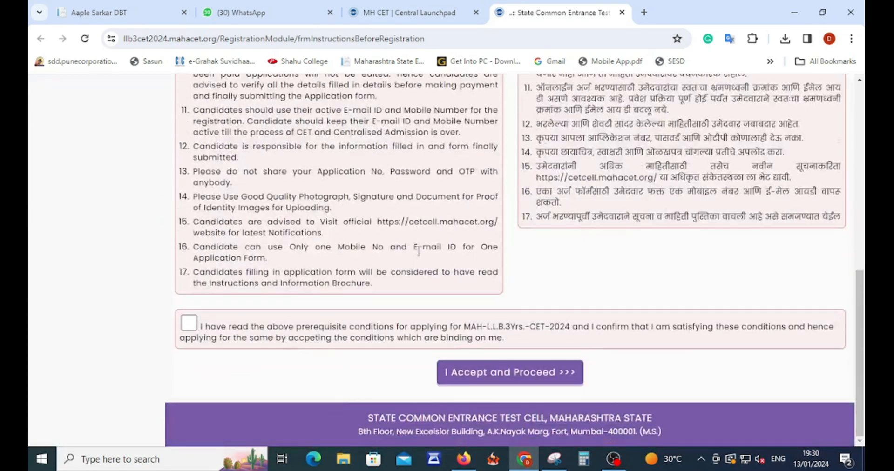
pyautogui.click(203, 325)
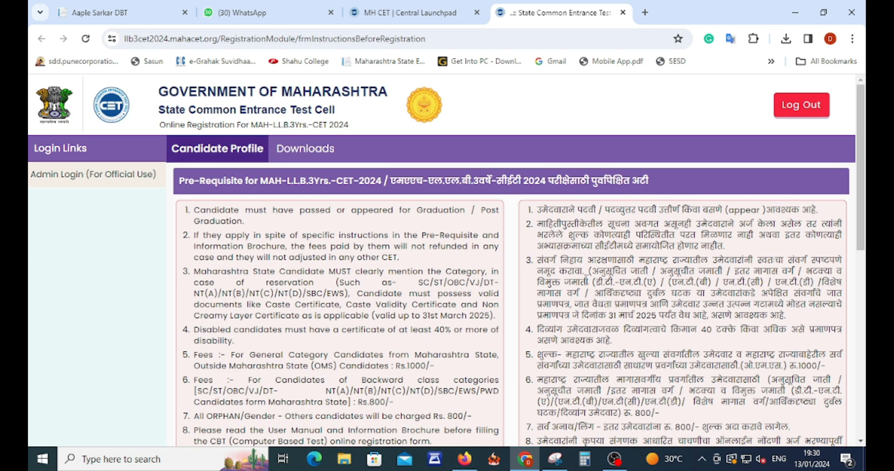
pyautogui.scroll(-10, 511, 279)
pyautogui.click(511, 371)
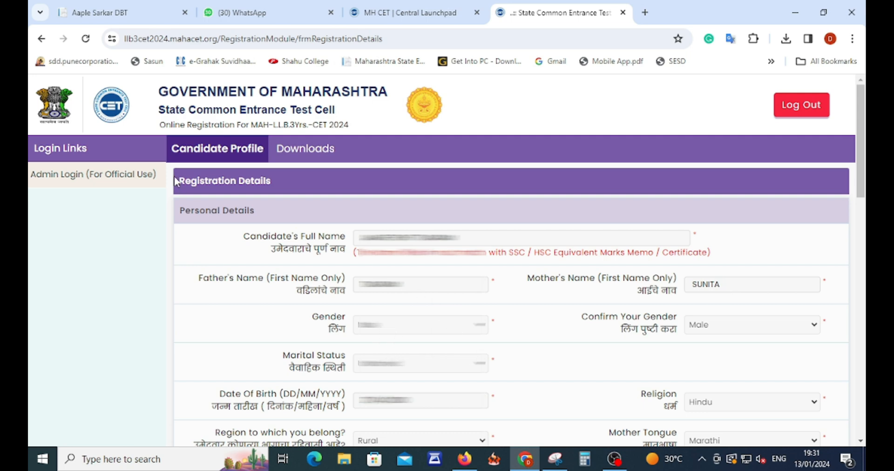
# Enter the displayed captcha as the security pin and save the prefilled registration details.
pyautogui.scroll(-2, 496, 315)
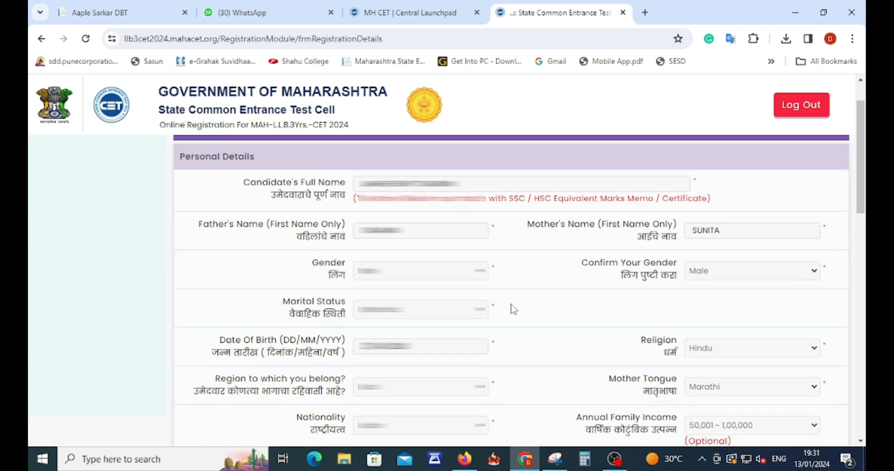
pyautogui.scroll(-2, 485, 325)
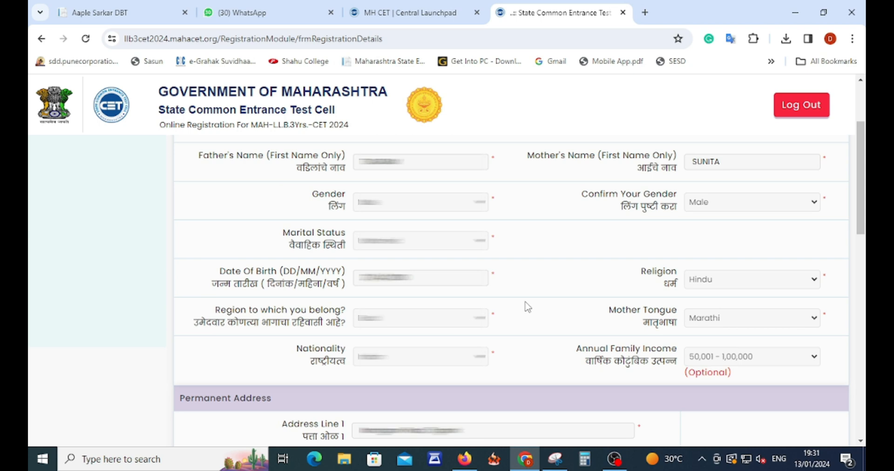
pyautogui.scroll(-4, 659, 344)
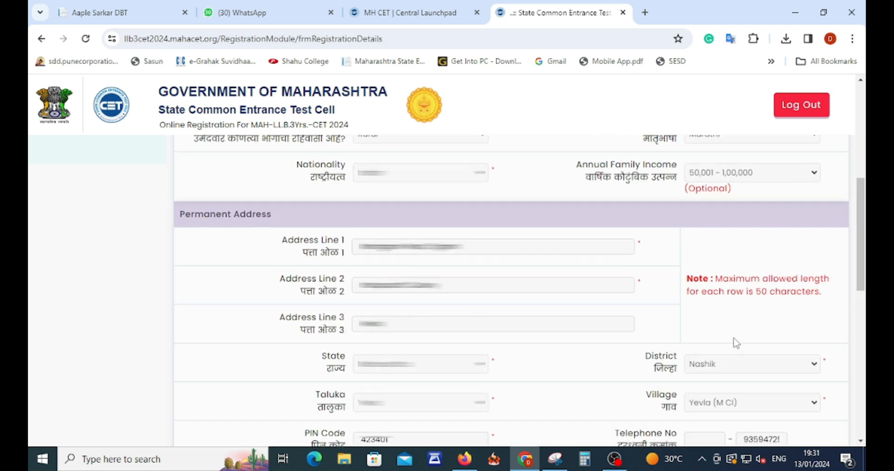
pyautogui.scroll(-3, 736, 343)
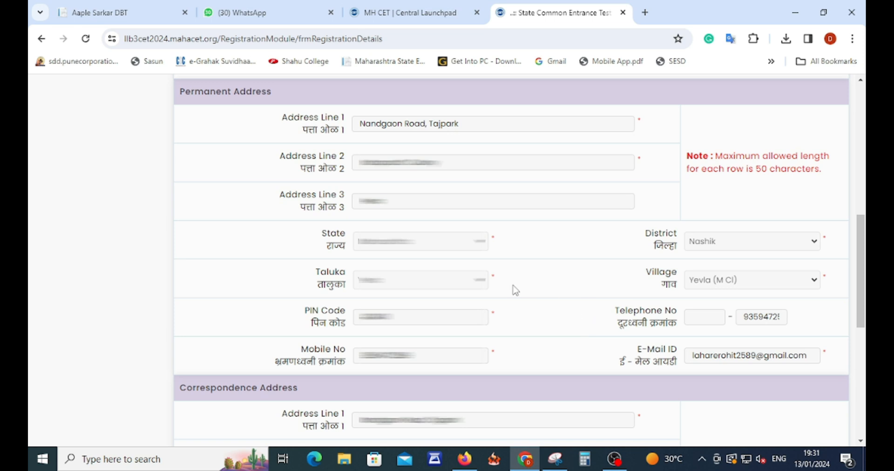
pyautogui.scroll(-5, 590, 325)
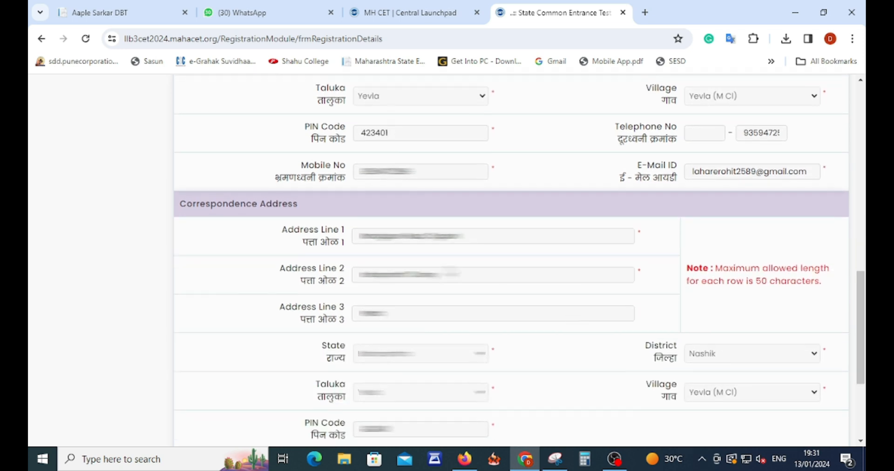
pyautogui.scroll(-4, 687, 274)
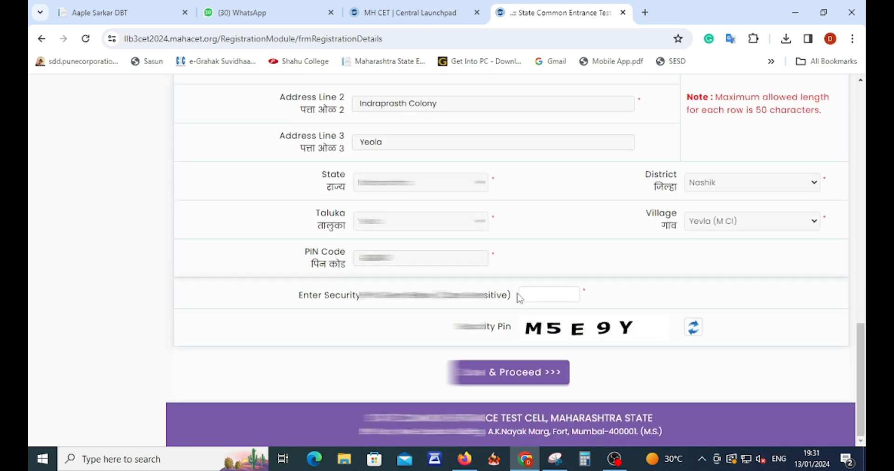
pyautogui.click(543, 291)
pyautogui.write('M5E9Y')
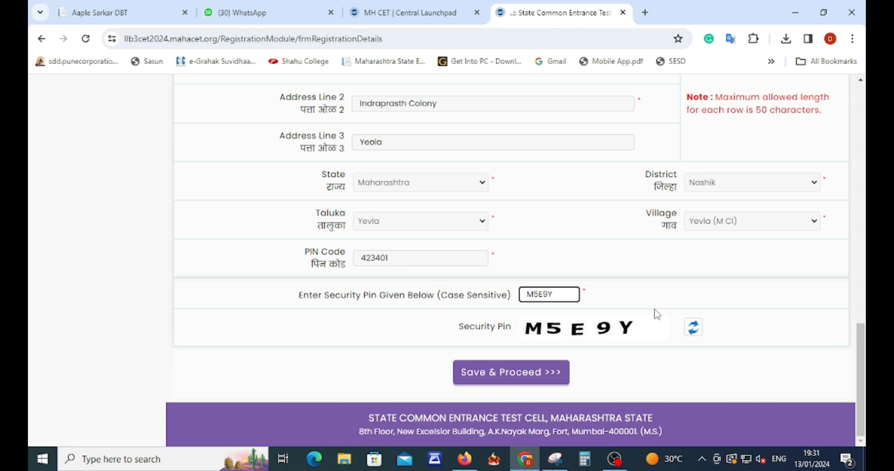
pyautogui.click(511, 377)
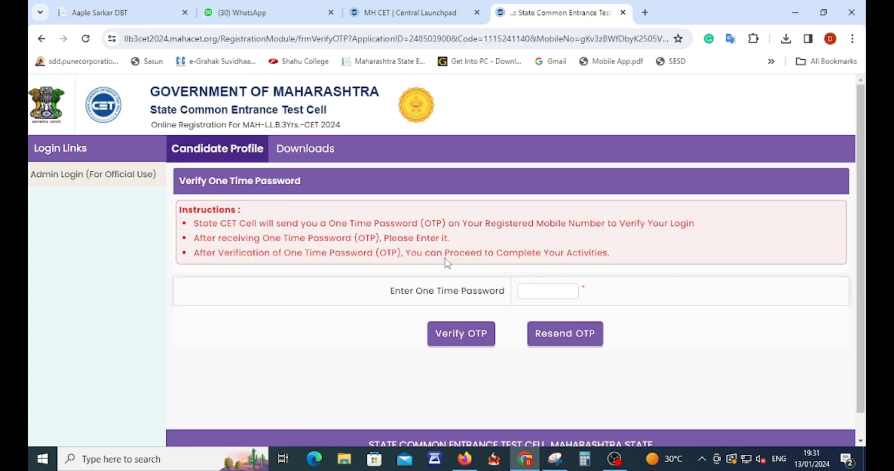
# Place the cursor in the one-time password field on the verification page.
pyautogui.click(535, 289)
# Paste and verify the OTP, note the generated application number, then continue to the application form.
pyautogui.hotkey('ctrl', 'v')
pyautogui.click(453, 342)
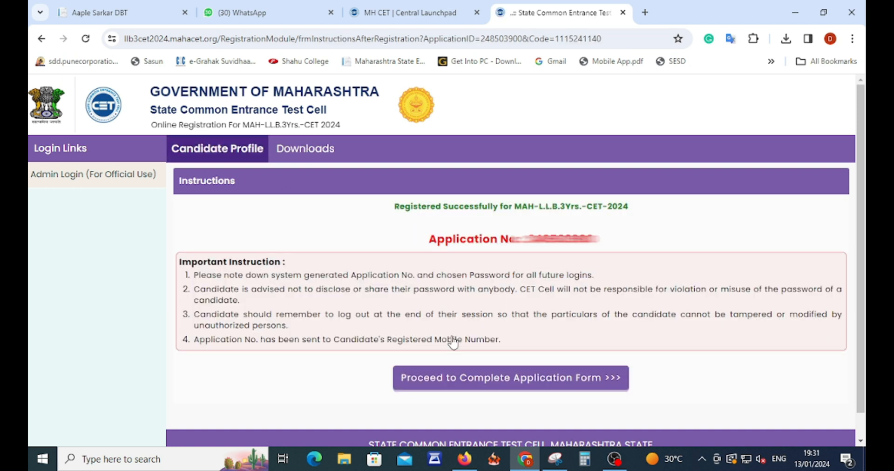
pyautogui.moveTo(527, 239); pyautogui.dragTo(595, 239)
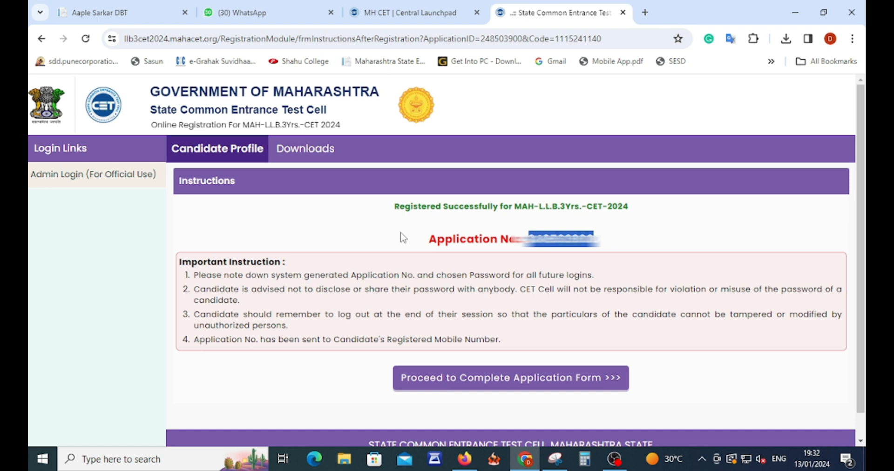
pyautogui.scroll(-1, 492, 271)
pyautogui.scroll(1, 492, 284)
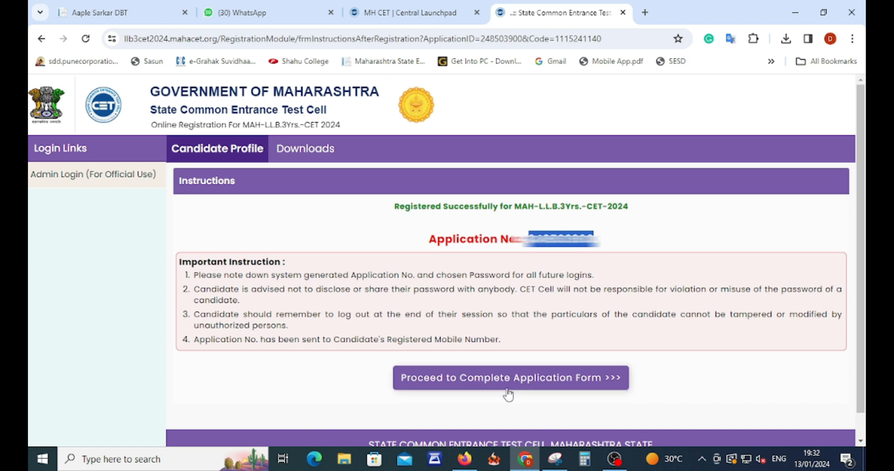
pyautogui.click(531, 382)
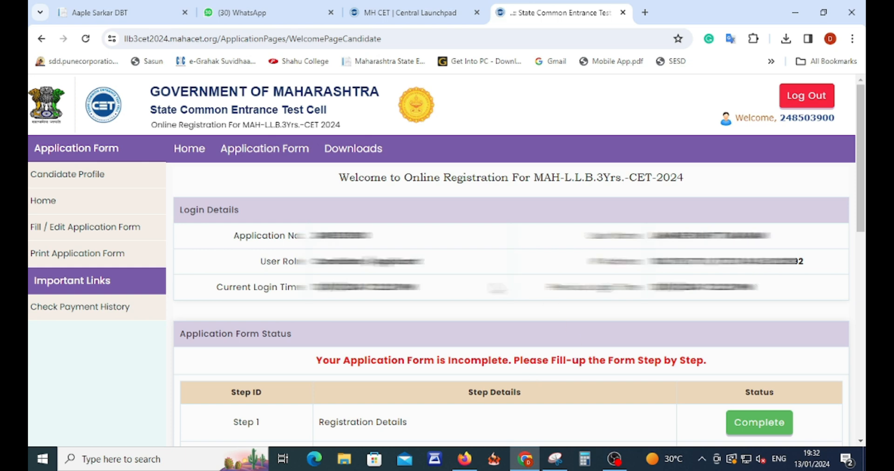
# Review the status table's steps: Registration, Domicile and Reservation, Qualification, and LLB CET details.
pyautogui.scroll(-4, 495, 281)
pyautogui.moveTo(318, 238); pyautogui.dragTo(447, 246)
pyautogui.moveTo(331, 275); pyautogui.dragTo(507, 278)
pyautogui.moveTo(331, 313); pyautogui.dragTo(409, 315)
pyautogui.moveTo(333, 350); pyautogui.dragTo(461, 352)
pyautogui.moveTo(325, 387); pyautogui.dragTo(457, 391)
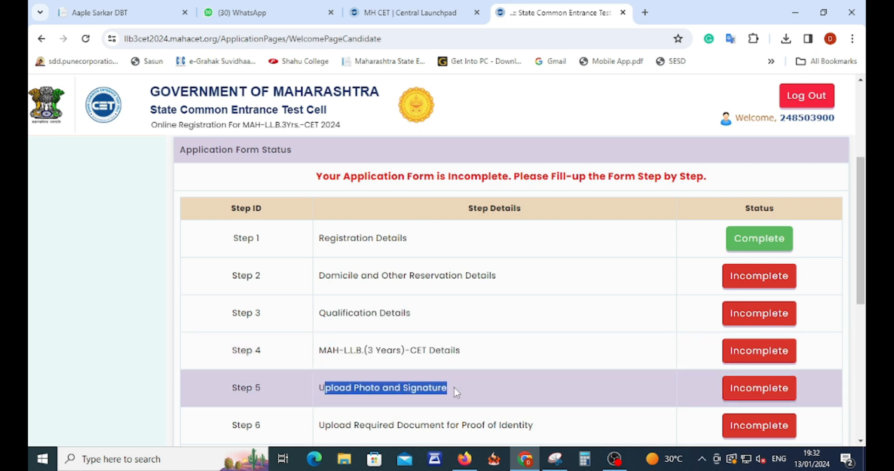
pyautogui.scroll(-5, 461, 374)
pyautogui.moveTo(193, 305); pyautogui.dragTo(312, 295)
pyautogui.scroll(4, 313, 295)
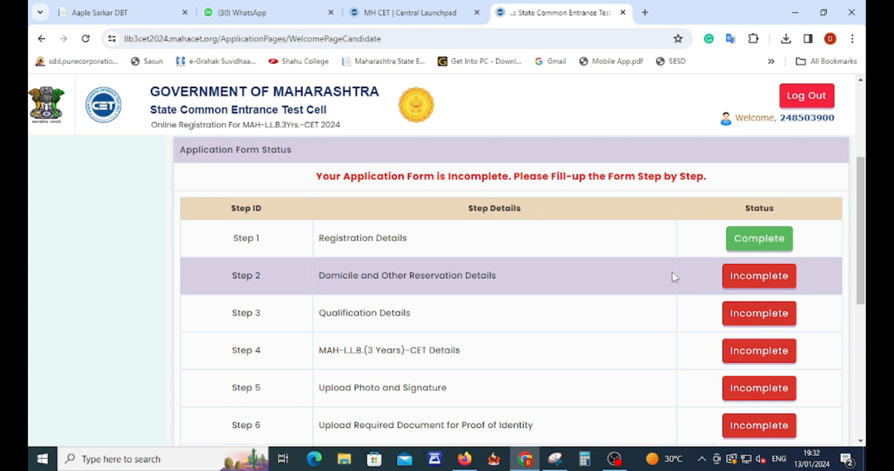
pyautogui.scroll(-6, 326, 266)
pyautogui.scroll(6, 317, 274)
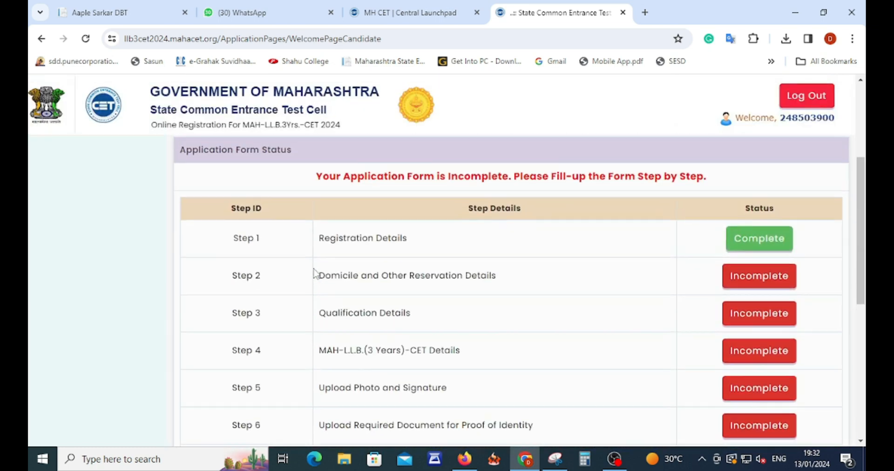
pyautogui.scroll(-3, 315, 325)
pyautogui.scroll(1, 419, 298)
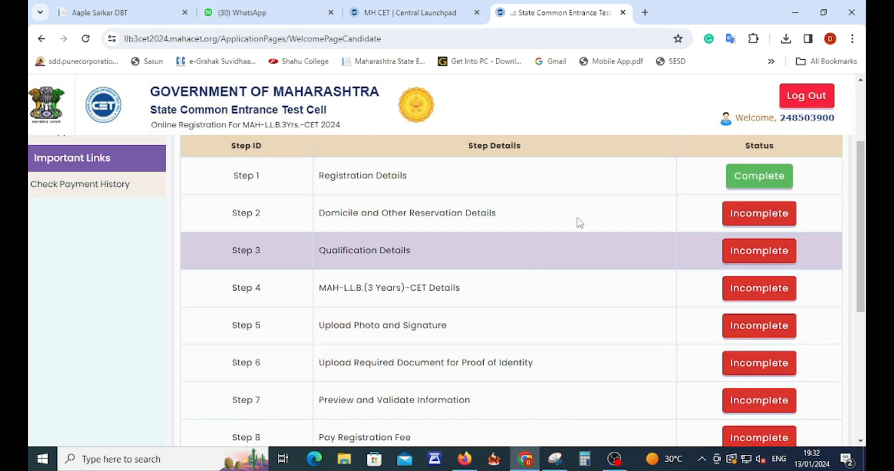
# Open the completed Registration Details step and scroll down to the address section.
pyautogui.click(760, 182)
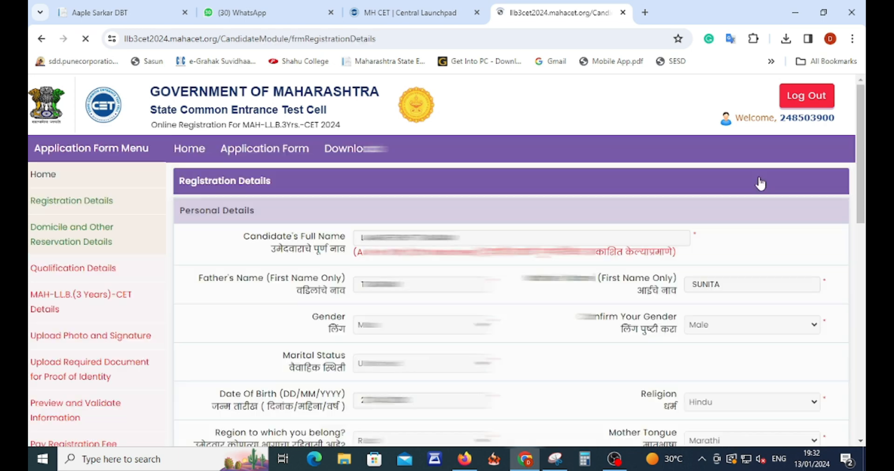
pyautogui.scroll(-9, 551, 208)
pyautogui.scroll(-7, 554, 307)
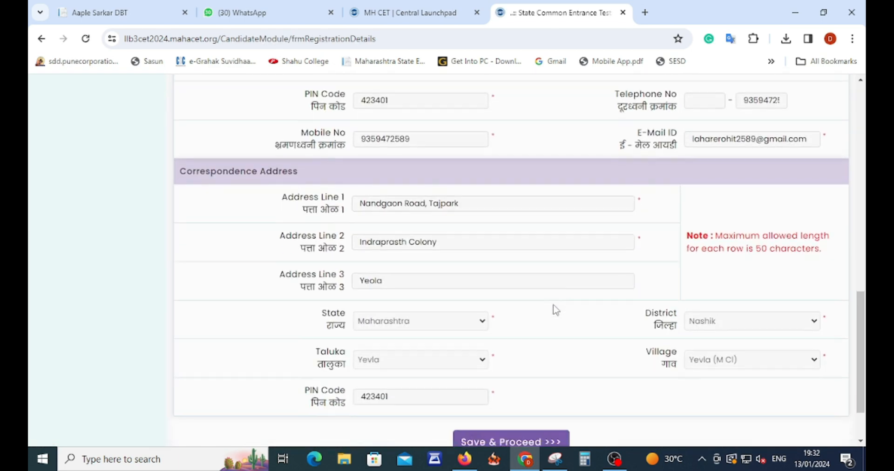
# Save the registration details and choose OBC as the candidate category.
pyautogui.click(496, 377)
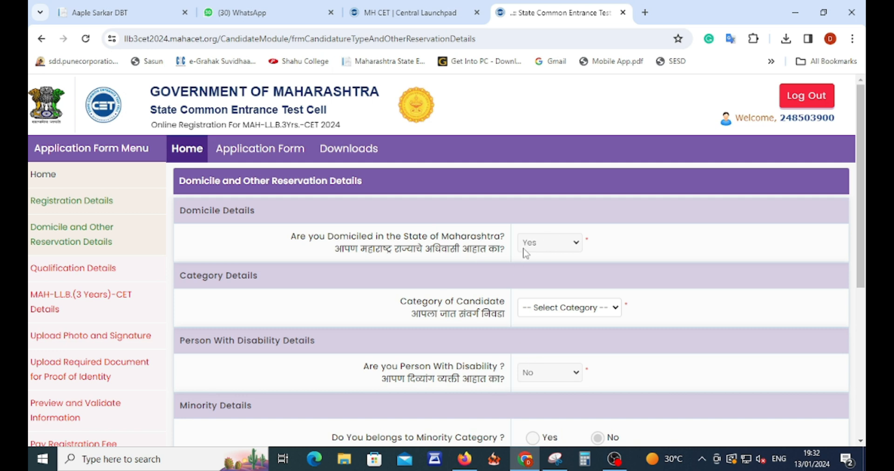
pyautogui.click(541, 310)
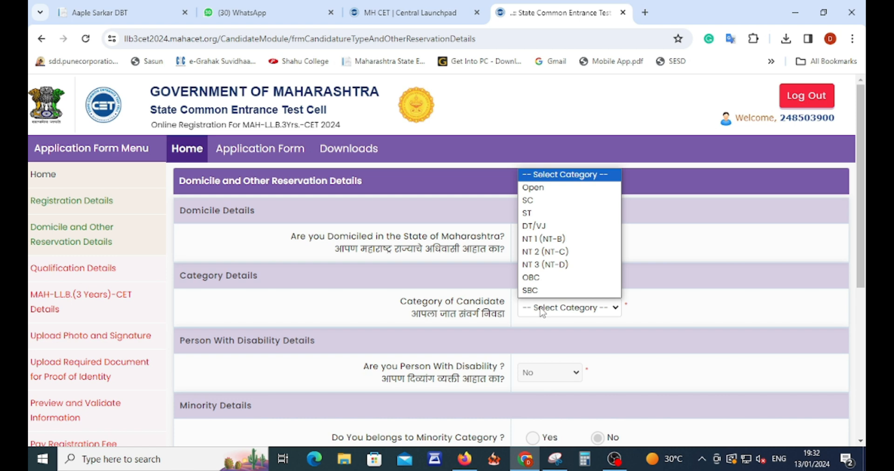
pyautogui.click(541, 311)
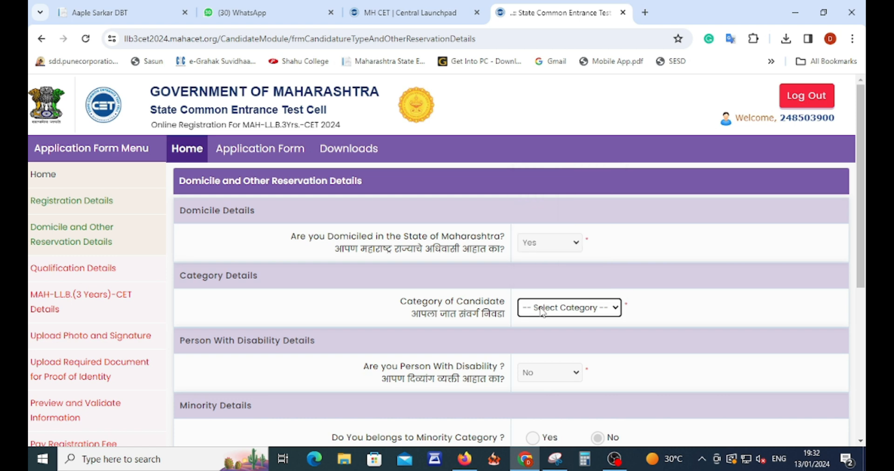
pyautogui.click(542, 311)
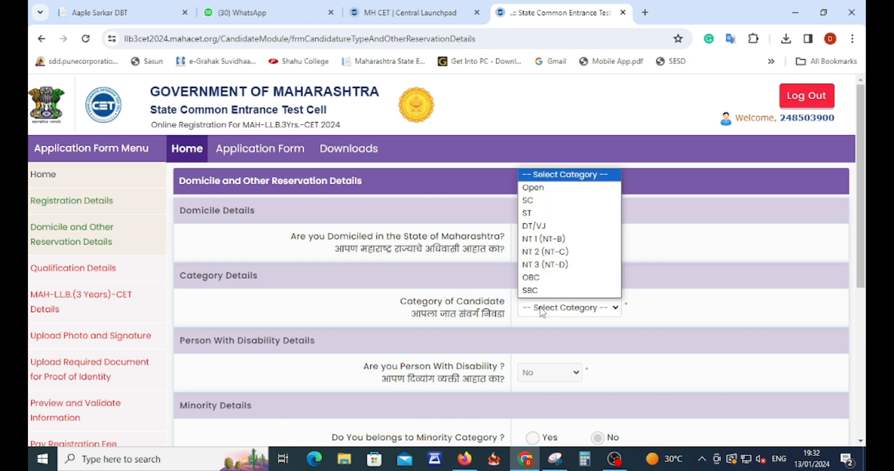
pyautogui.click(542, 311)
pyautogui.click(541, 311)
pyautogui.click(544, 310)
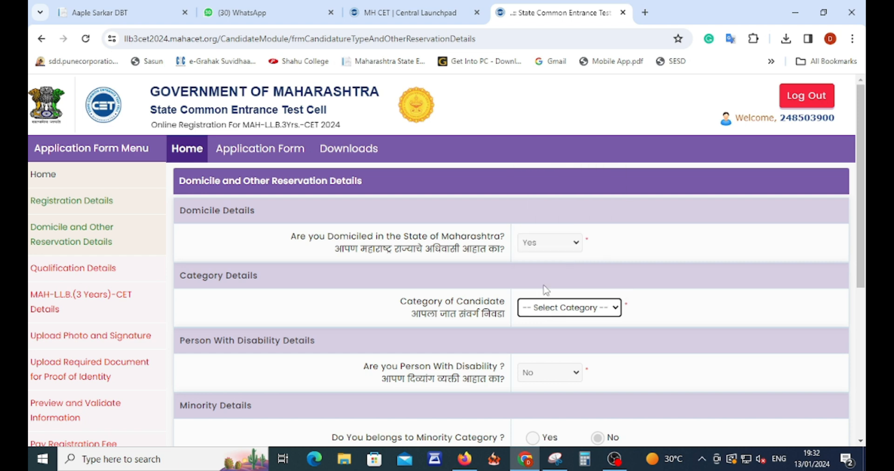
pyautogui.click(554, 310)
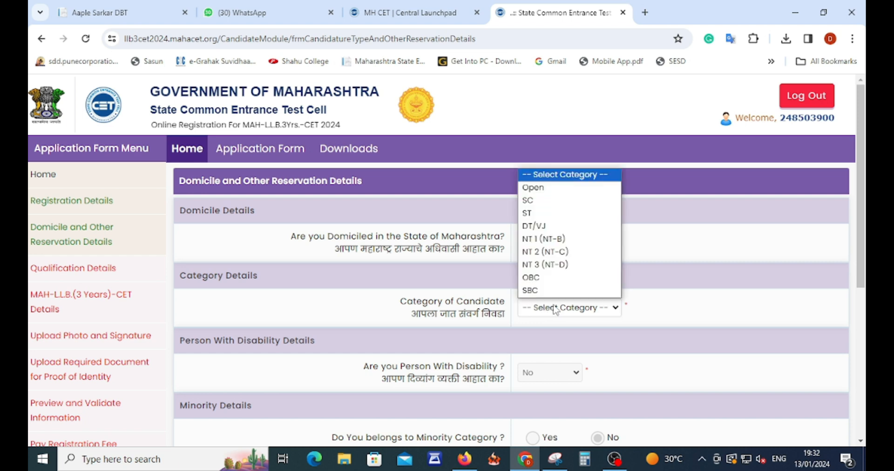
pyautogui.click(538, 278)
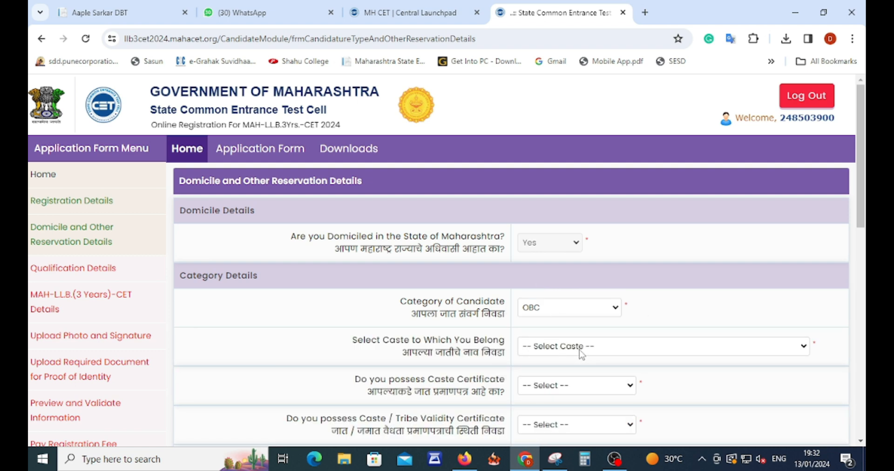
# Set caste to Kunabi (83), mark the caste certificate Available, and enter its certificate number.
pyautogui.click(581, 354)
pyautogui.write('kun')
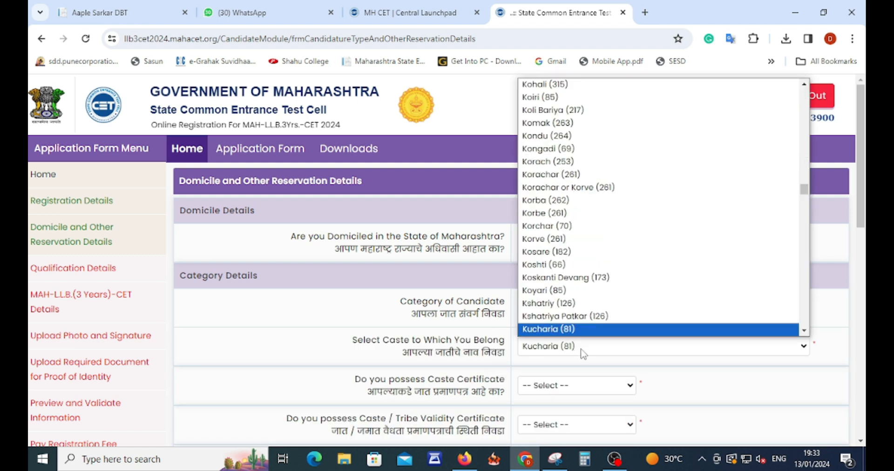
pyautogui.press('Return')
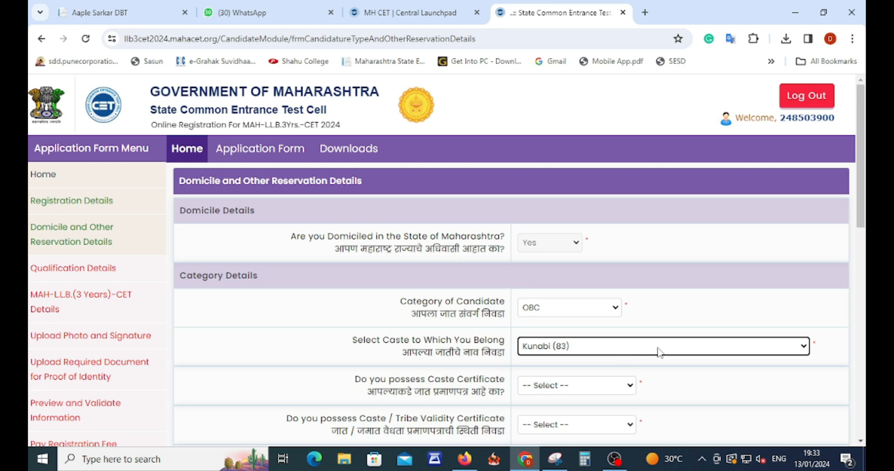
pyautogui.click(579, 386)
pyautogui.click(563, 342)
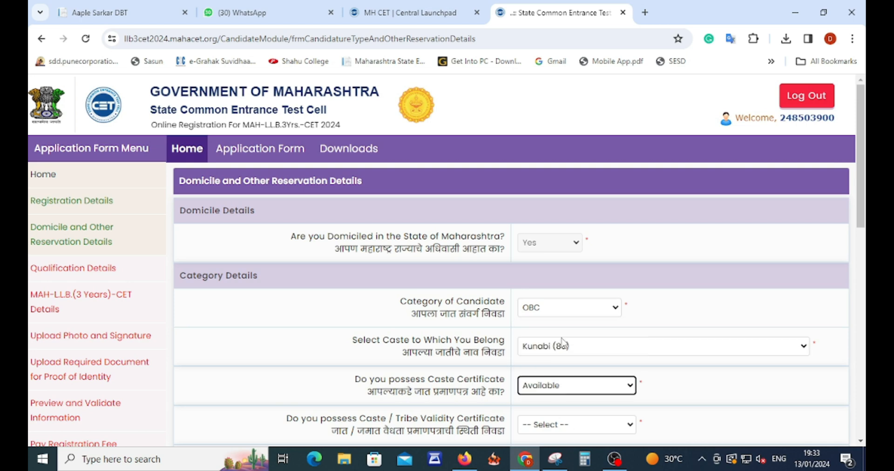
pyautogui.scroll(-3, 743, 397)
pyautogui.click(546, 303)
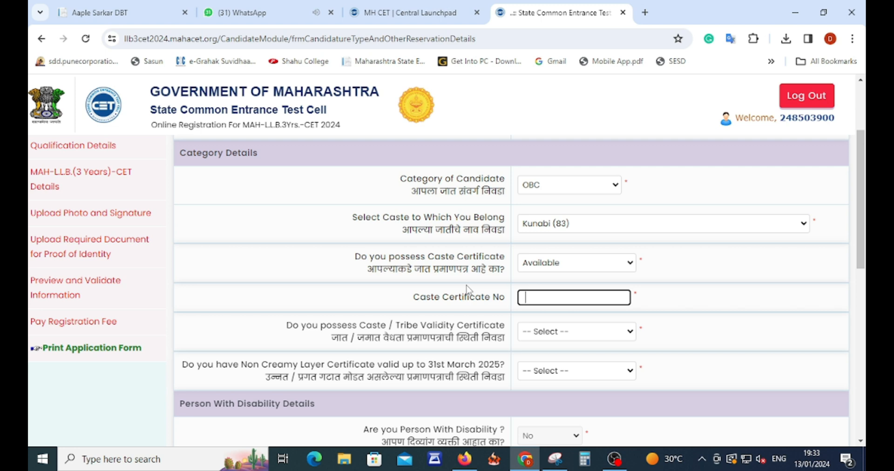
# Mark validity and non-creamy-layer certificates Available and answer No to the orphan question.
pyautogui.click(568, 338)
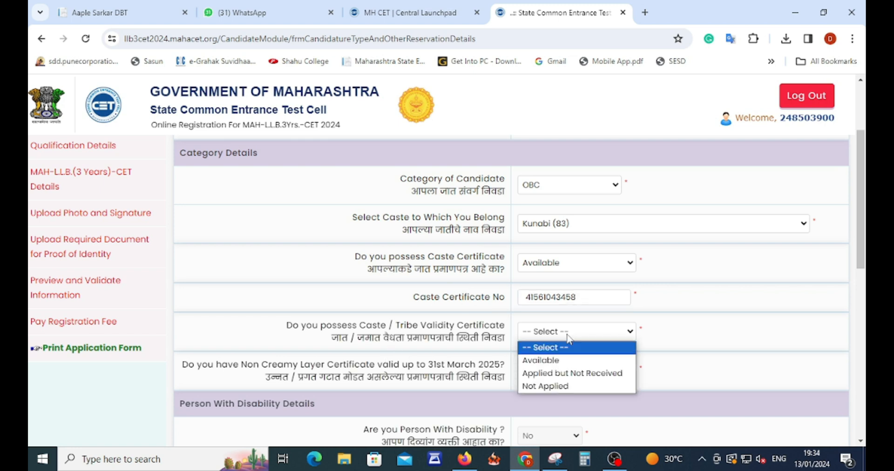
pyautogui.click(533, 359)
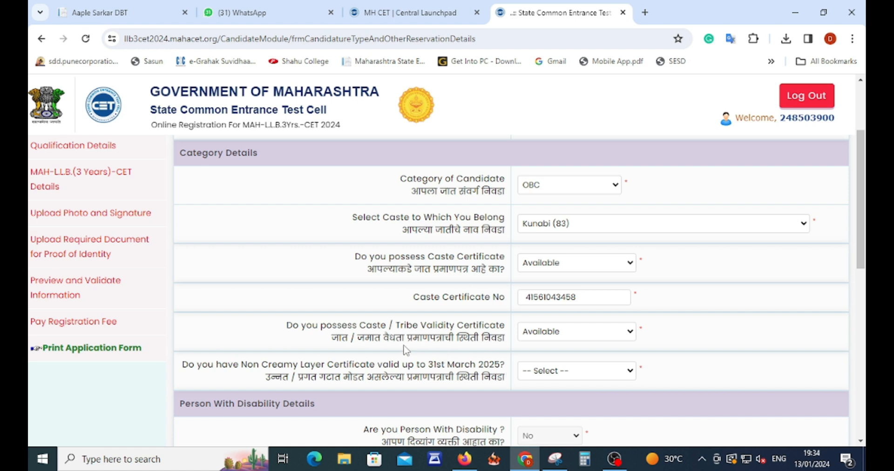
pyautogui.click(544, 373)
pyautogui.click(537, 400)
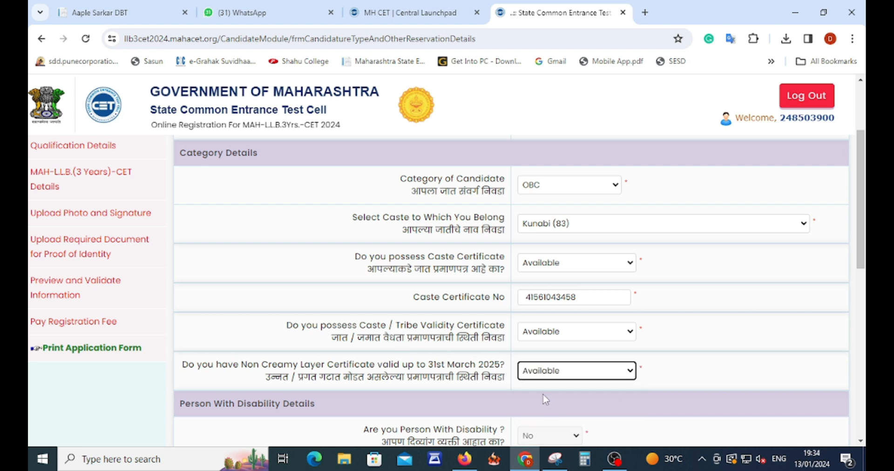
pyautogui.scroll(-3, 705, 363)
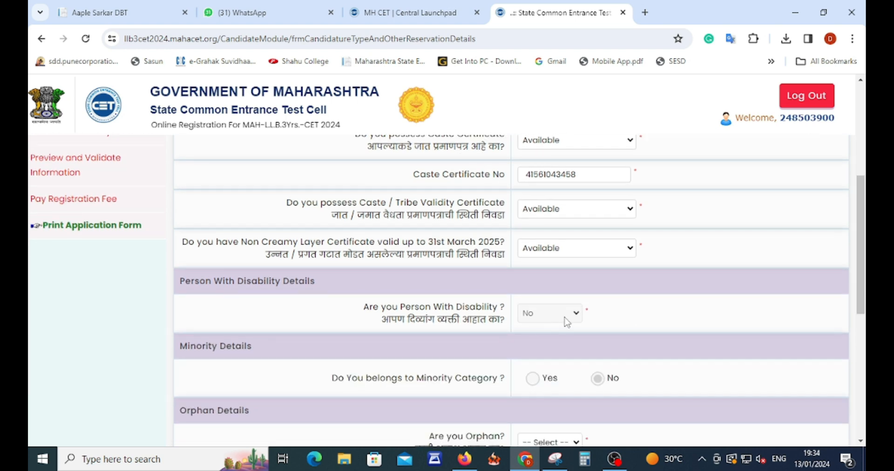
pyautogui.scroll(-3, 512, 372)
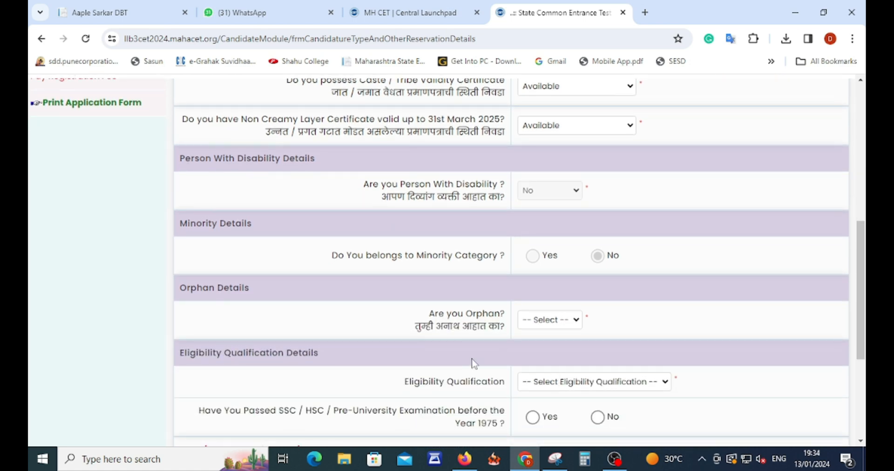
pyautogui.click(555, 321)
pyautogui.click(535, 362)
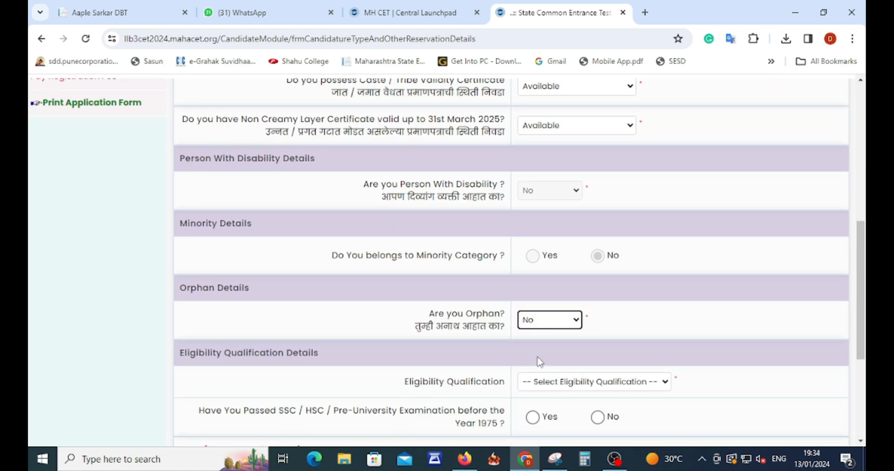
# Set eligibility to Graduation, answer No to passing before 1975, and save the reservation details.
pyautogui.scroll(-2, 450, 345)
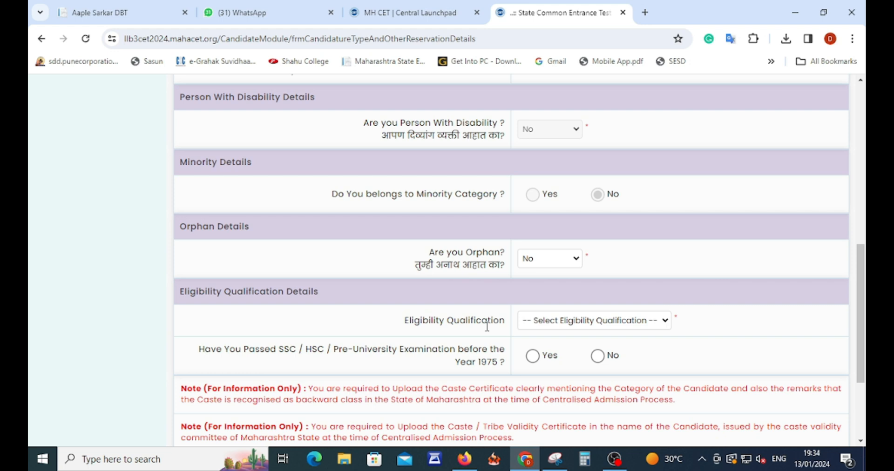
pyautogui.click(589, 326)
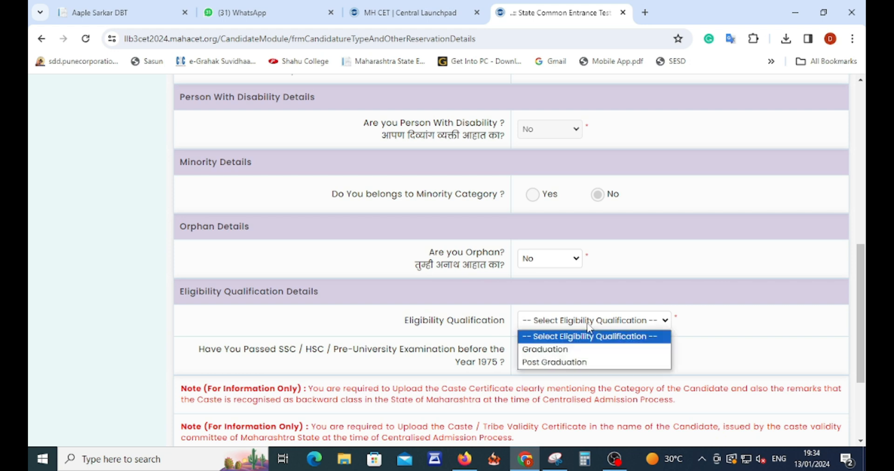
pyautogui.click(572, 358)
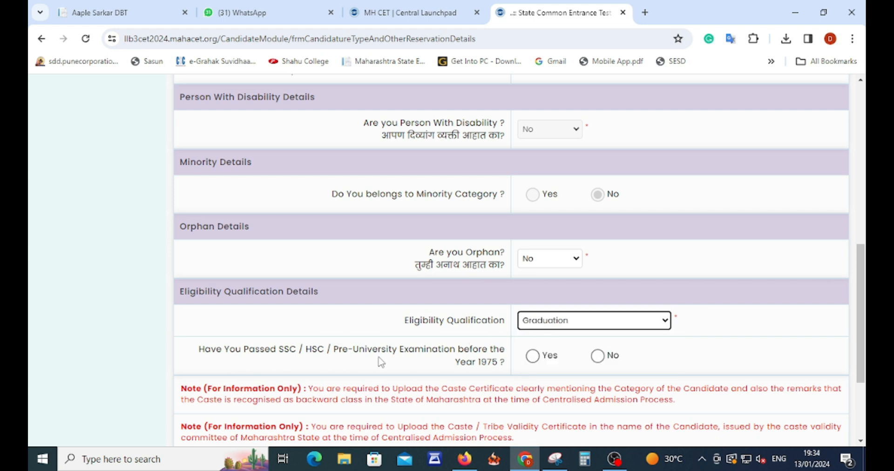
pyautogui.moveTo(462, 364); pyautogui.dragTo(502, 362)
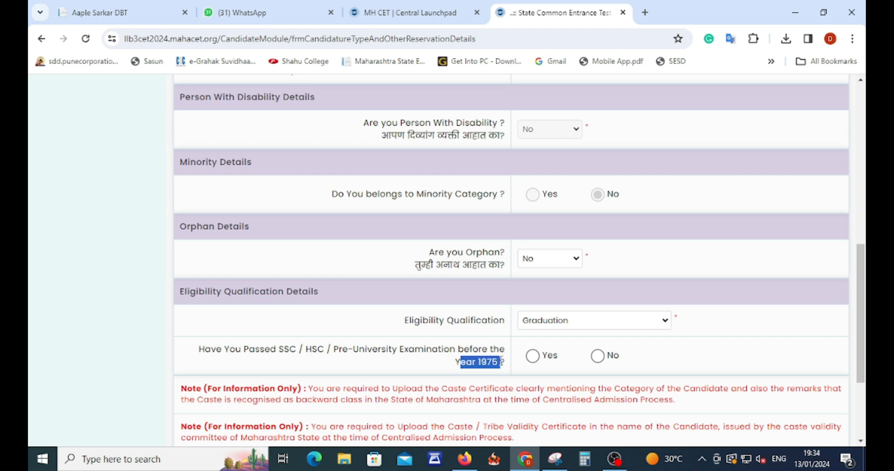
pyautogui.moveTo(448, 370); pyautogui.dragTo(508, 364)
pyautogui.click(598, 356)
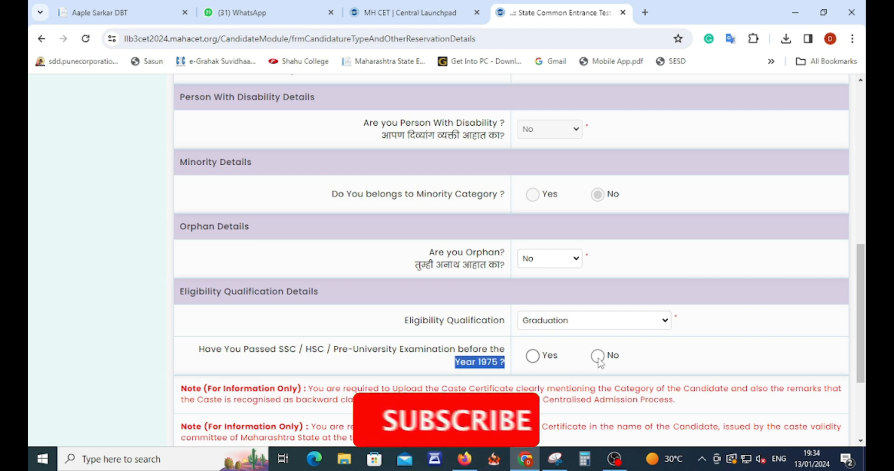
pyautogui.scroll(-3, 656, 368)
pyautogui.click(489, 391)
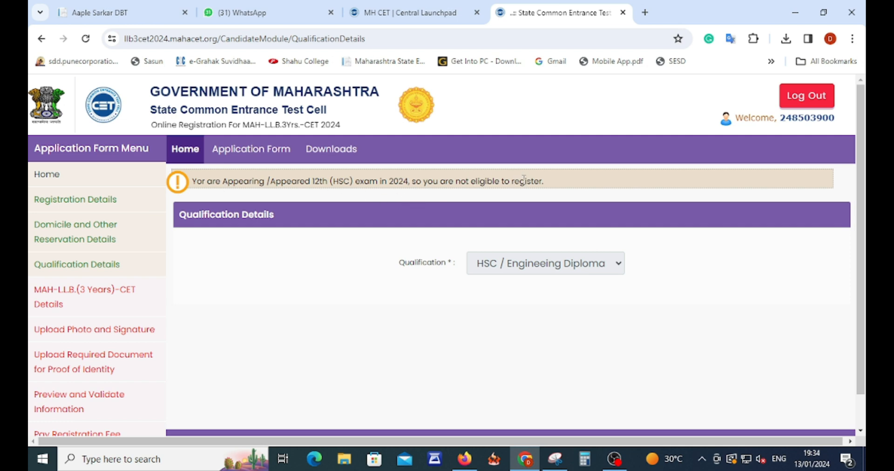
# Note the HSC 2024 ineligibility warning, return to Registration Details, then switch to the Central Launchpad tab.
pyautogui.moveTo(192, 185); pyautogui.dragTo(543, 186)
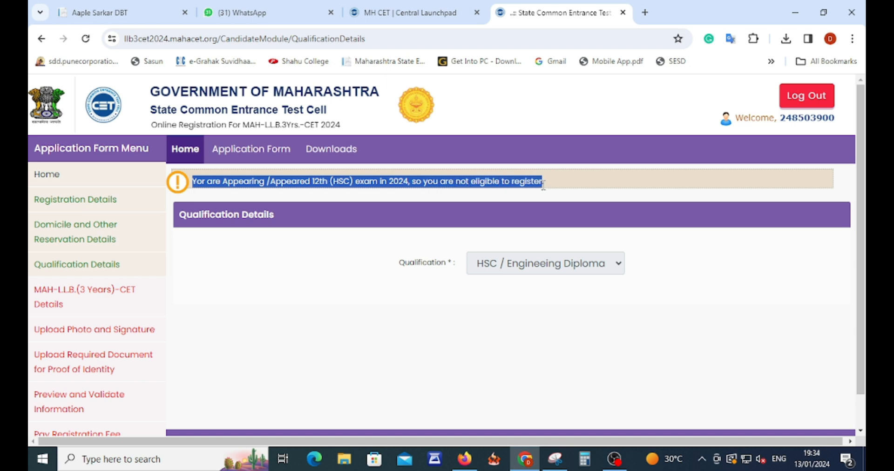
pyautogui.click(88, 199)
pyautogui.scroll(-10, 572, 303)
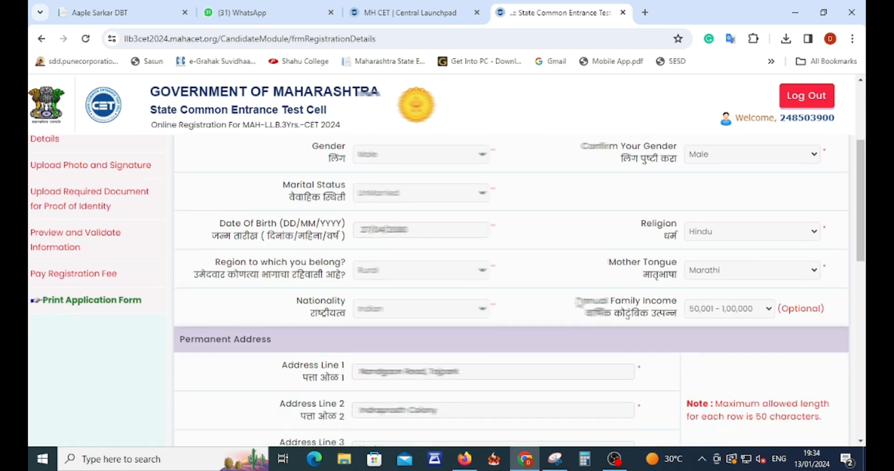
pyautogui.scroll(-5, 579, 302)
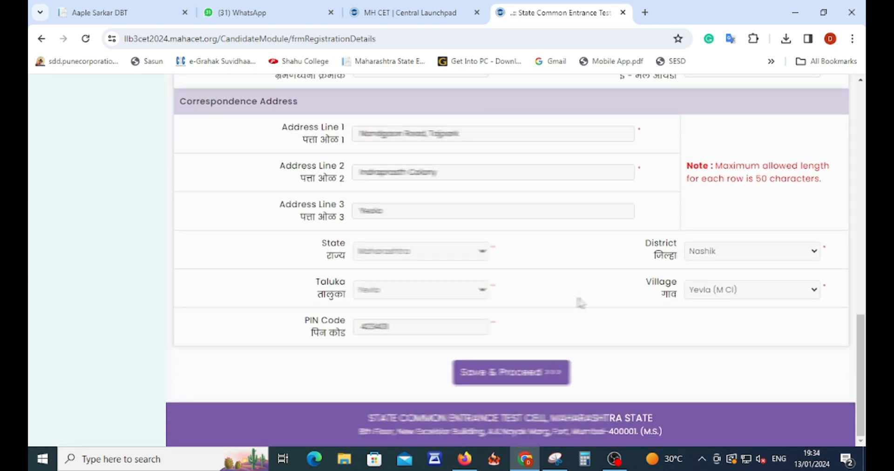
pyautogui.scroll(3, 581, 302)
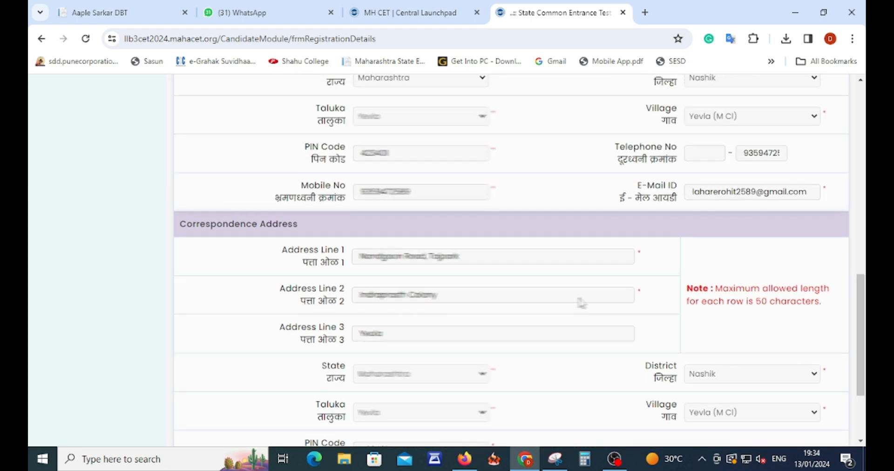
pyautogui.scroll(2, 580, 301)
pyautogui.hotkey('ctrl', 'pageup')
pyautogui.scroll(4, 454, 279)
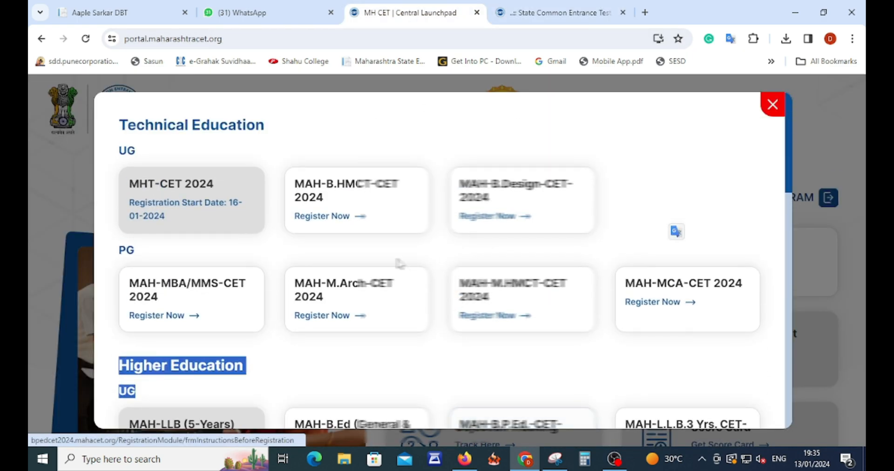
# Close the course popup, edit the profile, and answer No to appearing for HSC in 2024.
pyautogui.click(773, 108)
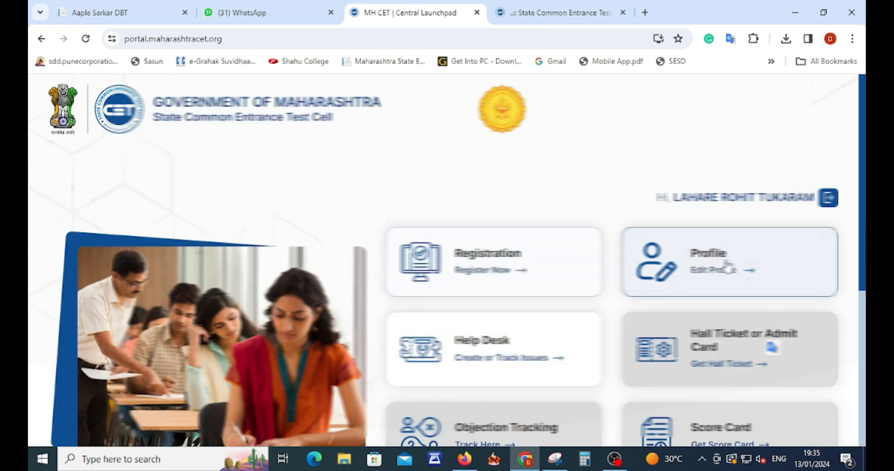
pyautogui.click(724, 268)
pyautogui.scroll(-1, 539, 267)
pyautogui.scroll(-10, 539, 267)
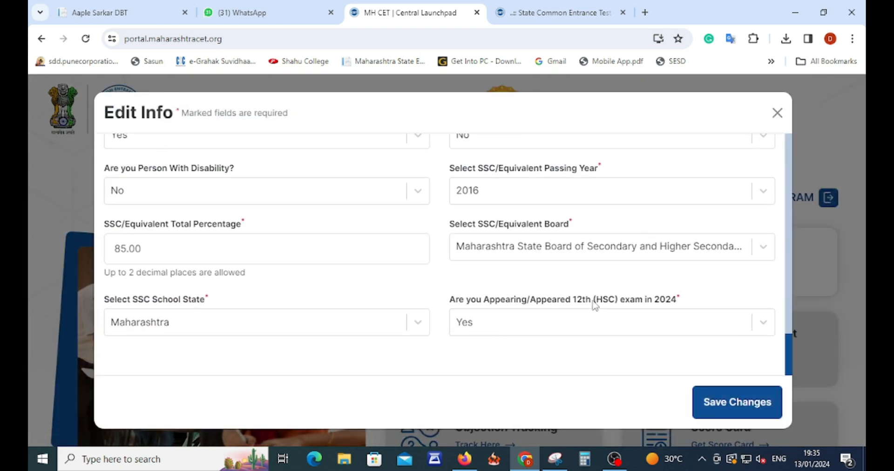
pyautogui.click(512, 310)
pyautogui.click(479, 363)
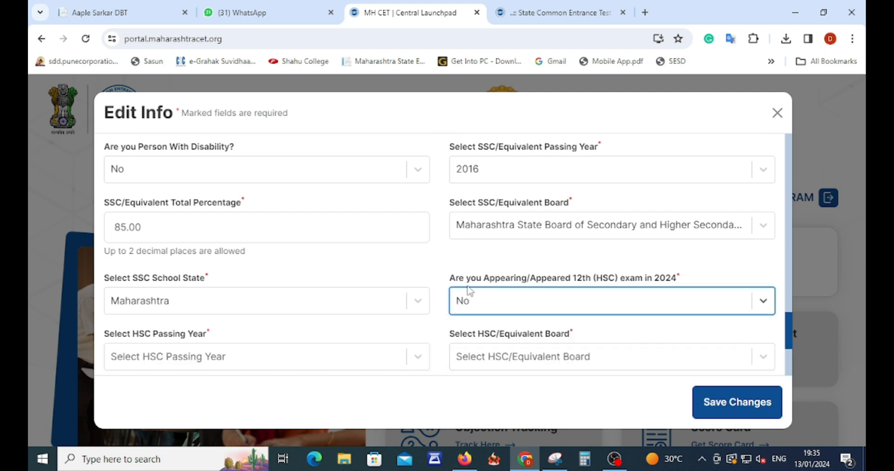
pyautogui.moveTo(455, 279); pyautogui.dragTo(632, 281)
pyautogui.click(660, 279)
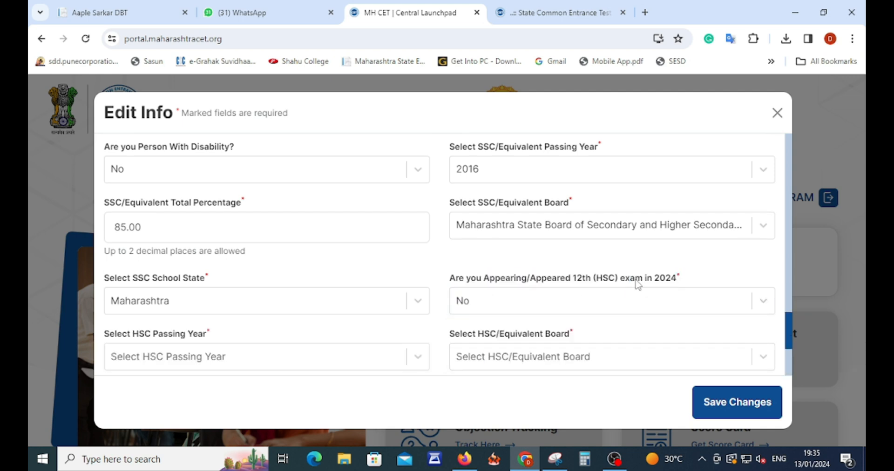
pyautogui.scroll(-1, 553, 301)
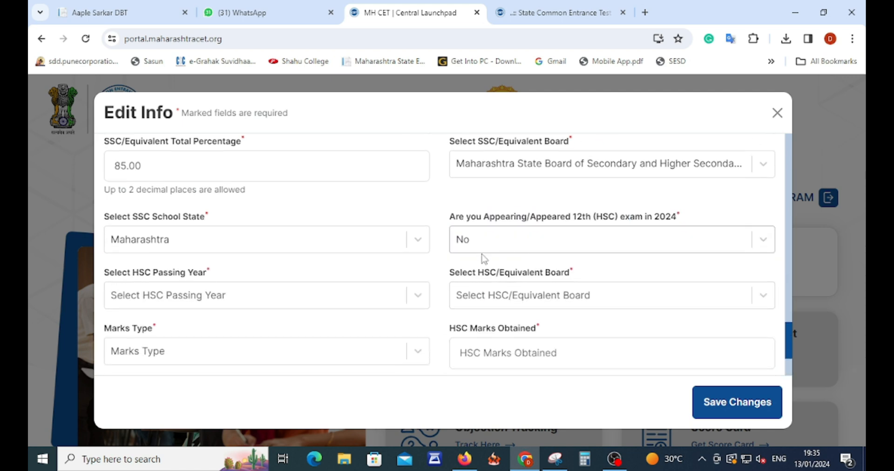
# Set HSC passing year 2018 and board Maharashtra State Board.
pyautogui.click(264, 291)
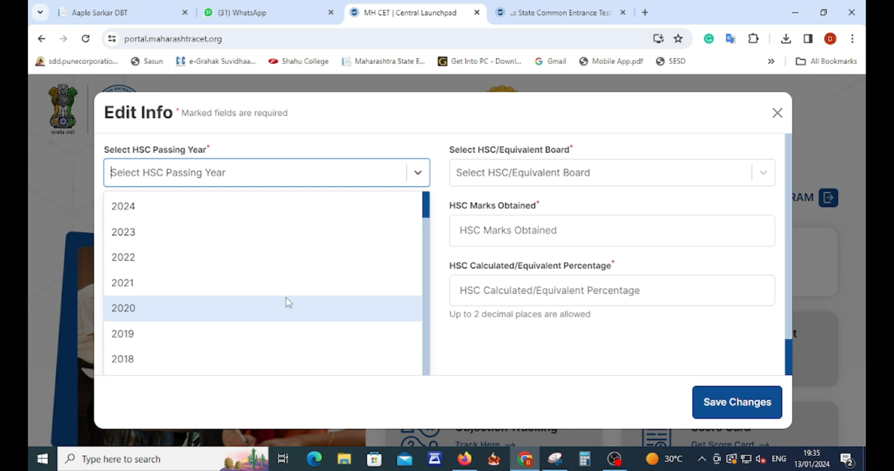
pyautogui.write('2018')
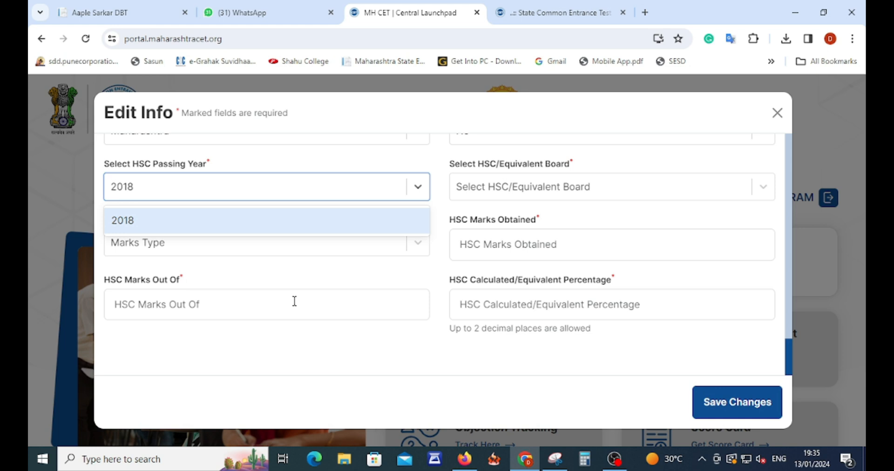
pyautogui.click(129, 227)
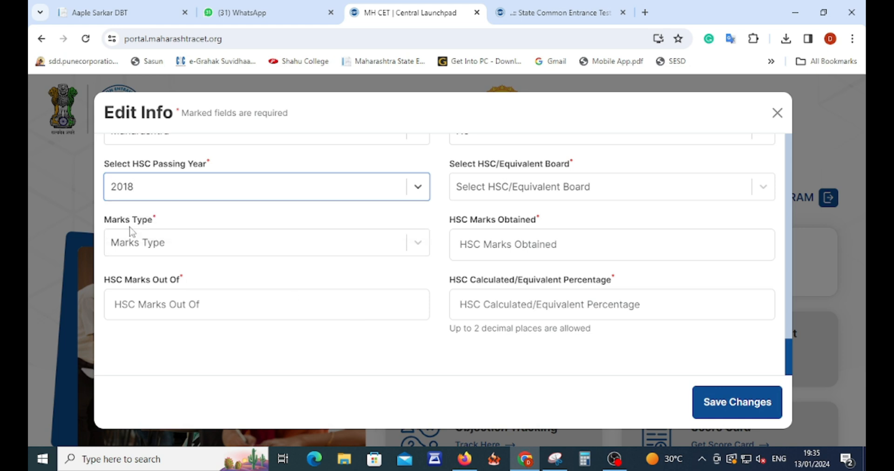
pyautogui.click(493, 194)
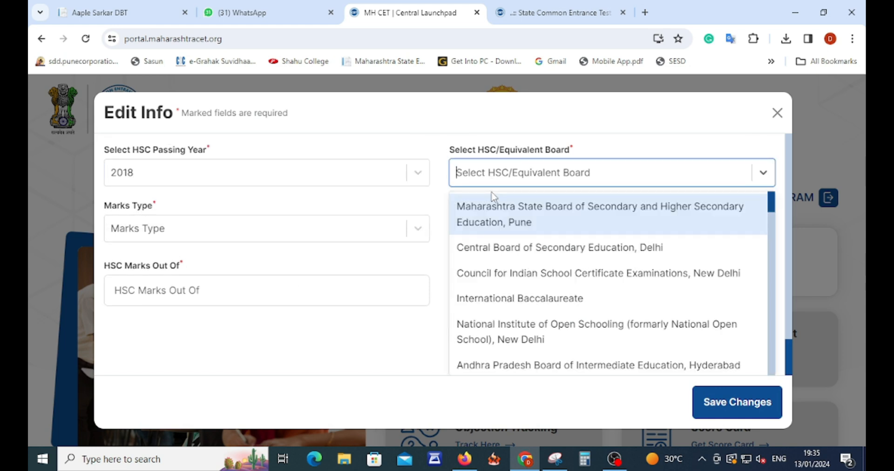
pyautogui.write('maha')
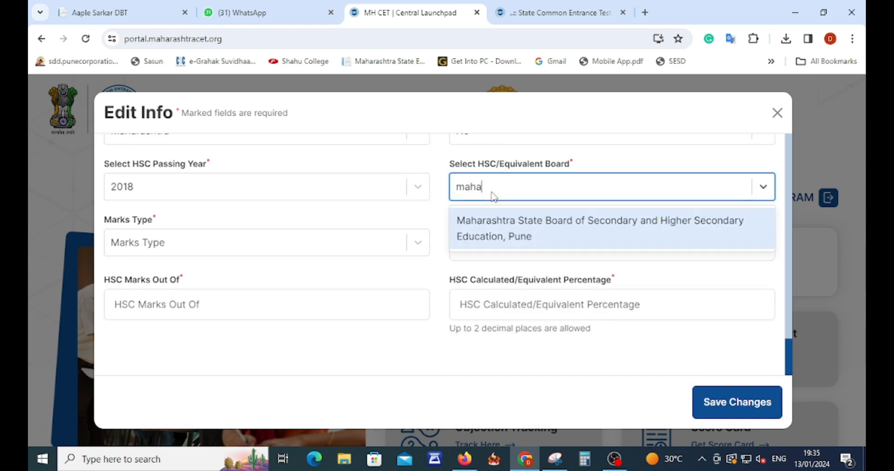
pyautogui.click(465, 228)
# Enter HSC marks as Percentage, 429 out of 650, and save the profile changes.
pyautogui.click(189, 243)
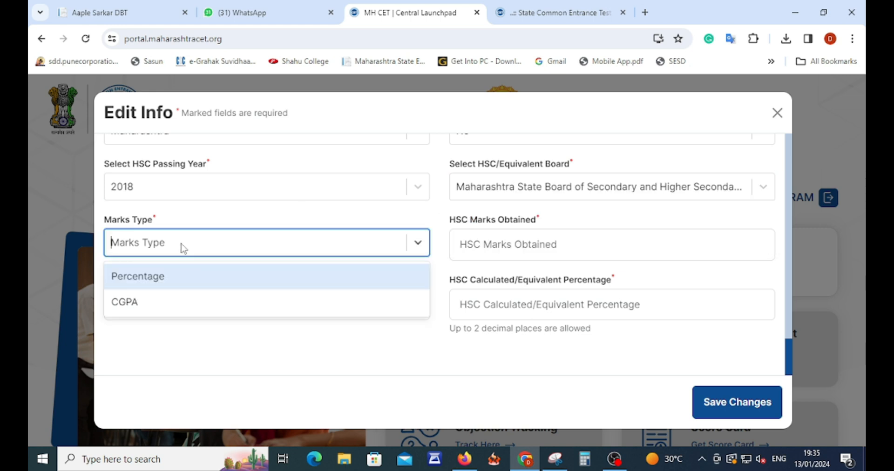
pyautogui.click(170, 279)
pyautogui.click(529, 259)
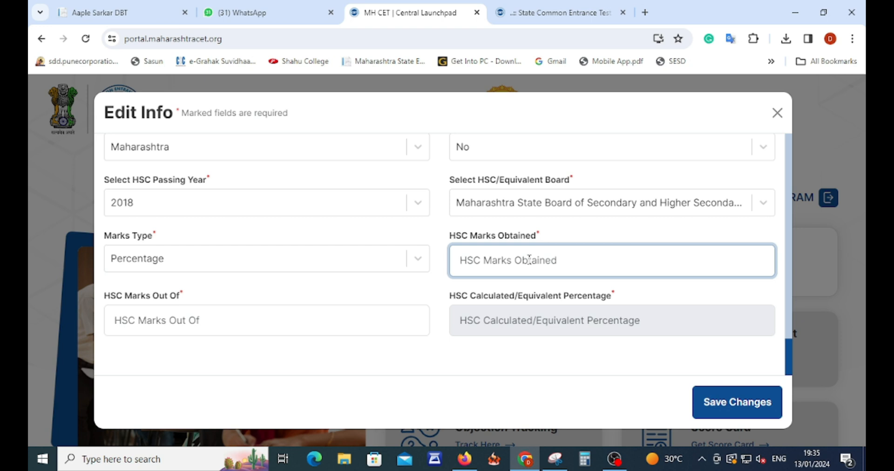
pyautogui.write('429')
pyautogui.click(158, 327)
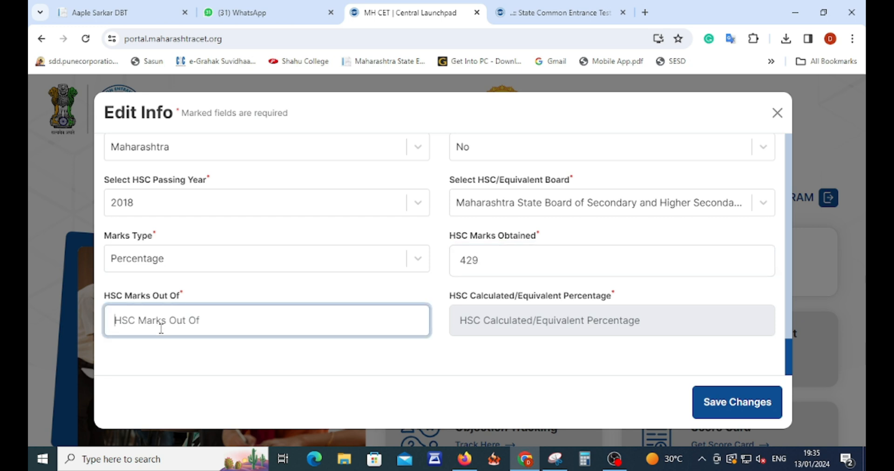
pyautogui.write('650')
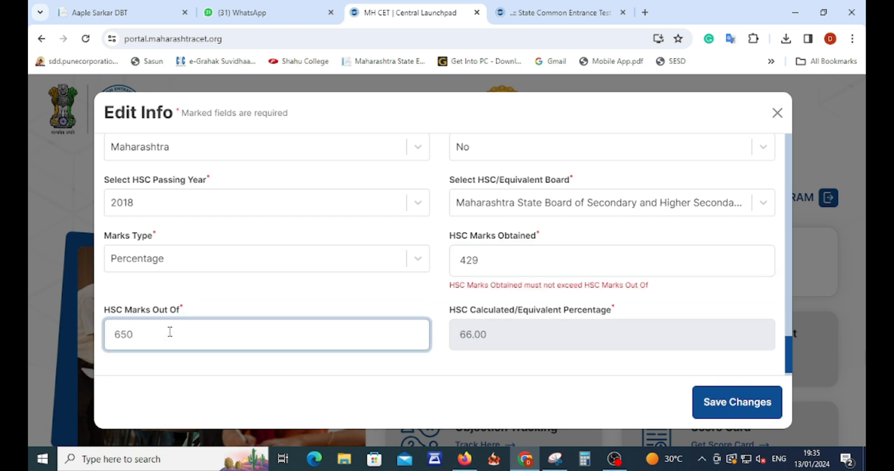
pyautogui.click(496, 346)
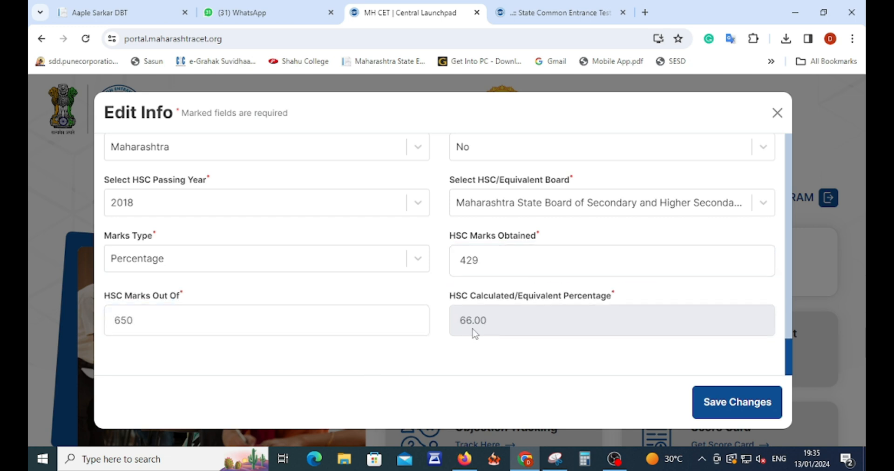
pyautogui.click(763, 404)
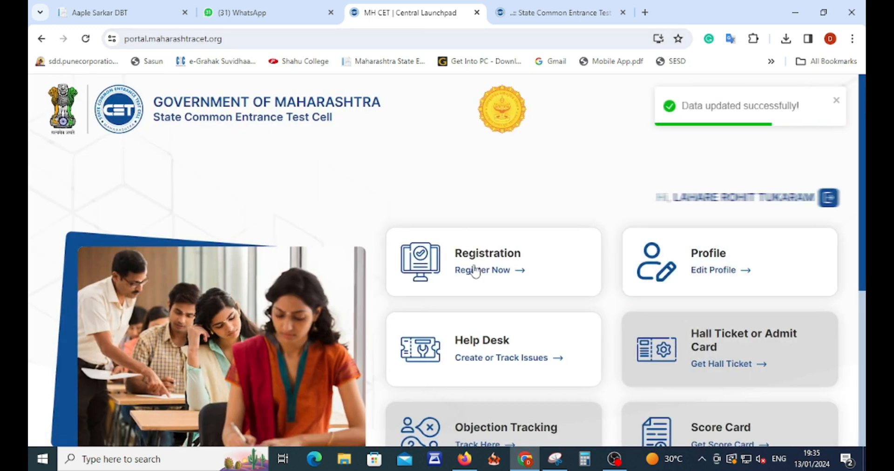
# Back on the LLB form, start a B.A. graduation from Yashwantrao Chavan Maharashtra Open University, Maharashtra.
pyautogui.click(571, 14)
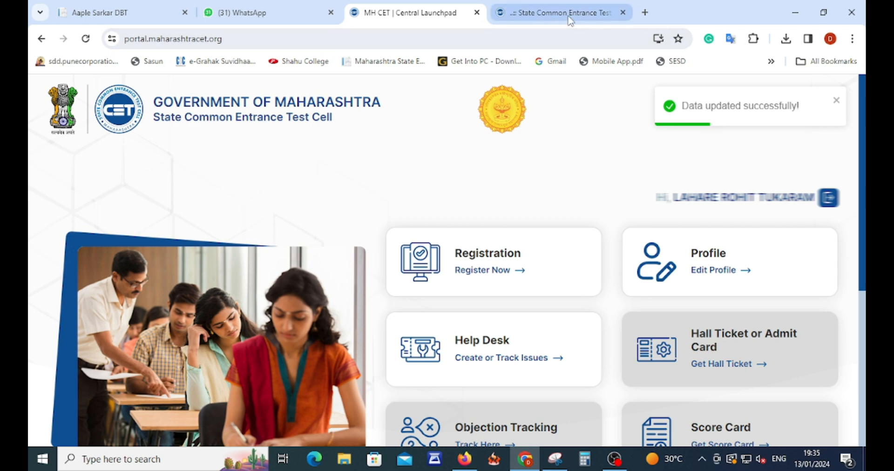
pyautogui.scroll(-15, 562, 296)
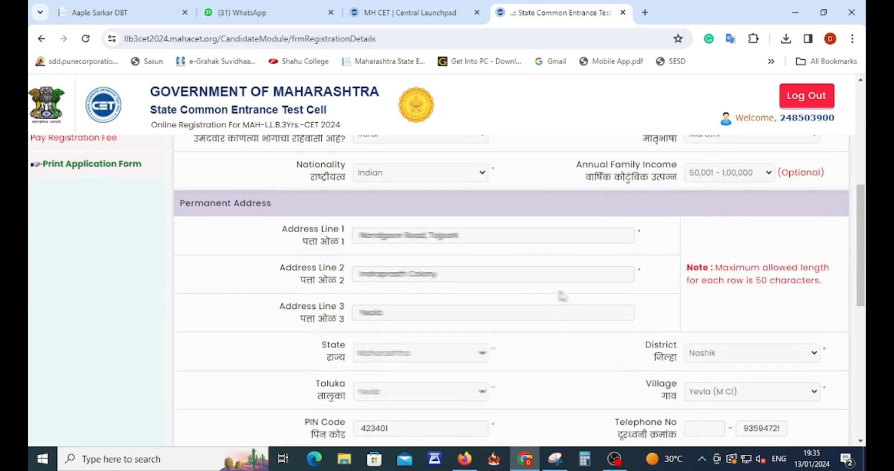
pyautogui.click(499, 371)
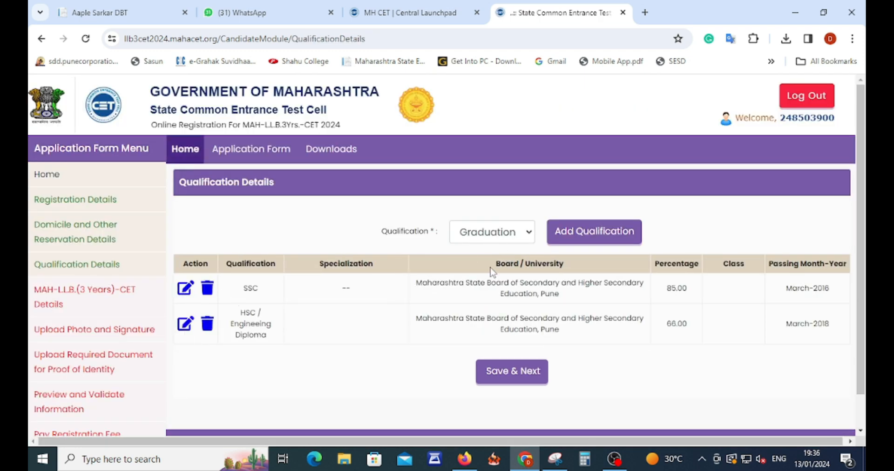
pyautogui.click(587, 238)
pyautogui.click(434, 138)
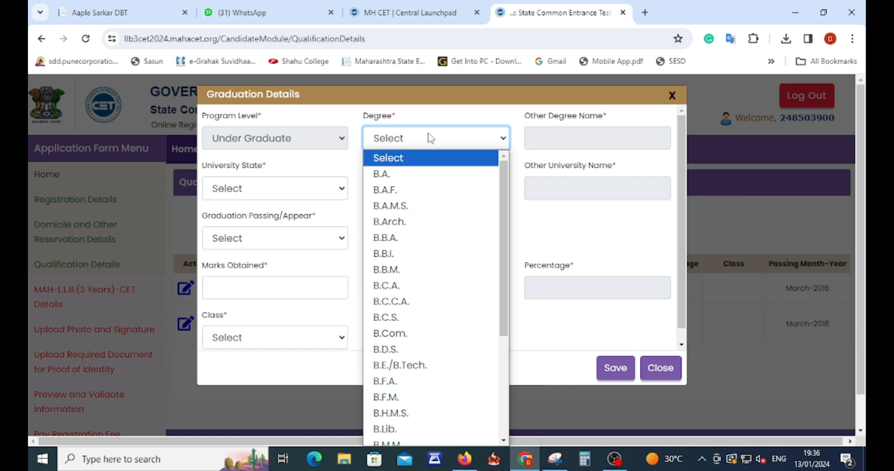
pyautogui.click(394, 174)
pyautogui.click(255, 188)
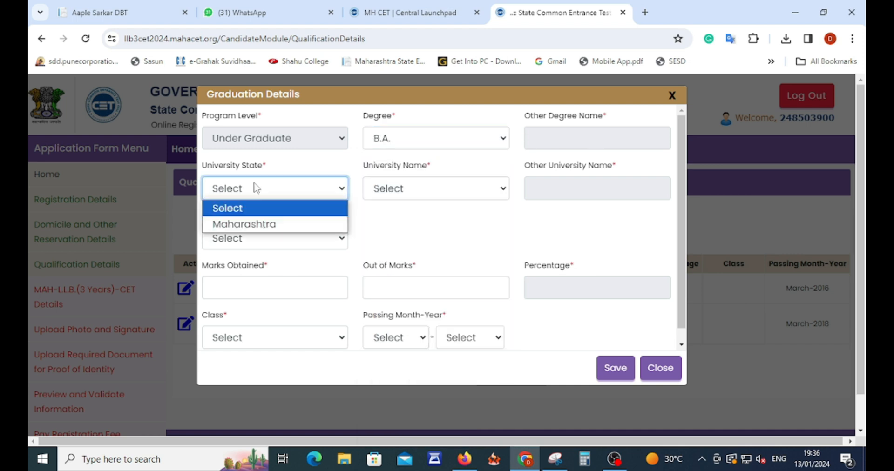
pyautogui.click(236, 223)
pyautogui.click(398, 193)
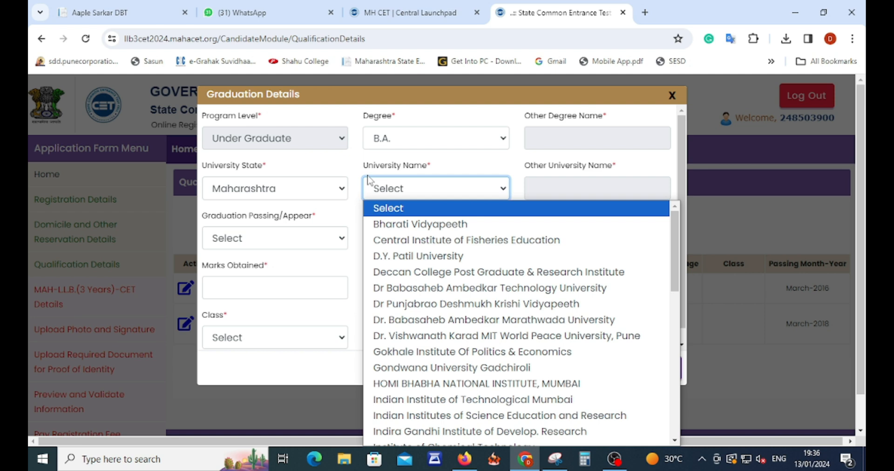
pyautogui.press('y')
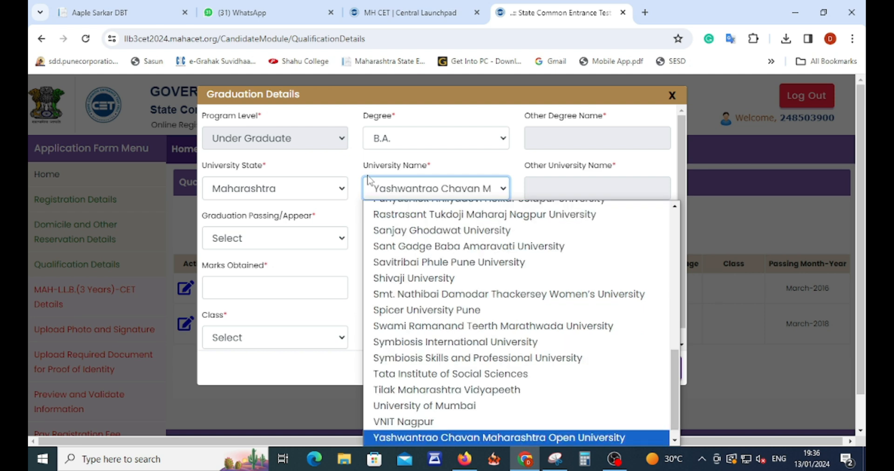
pyautogui.press('Return')
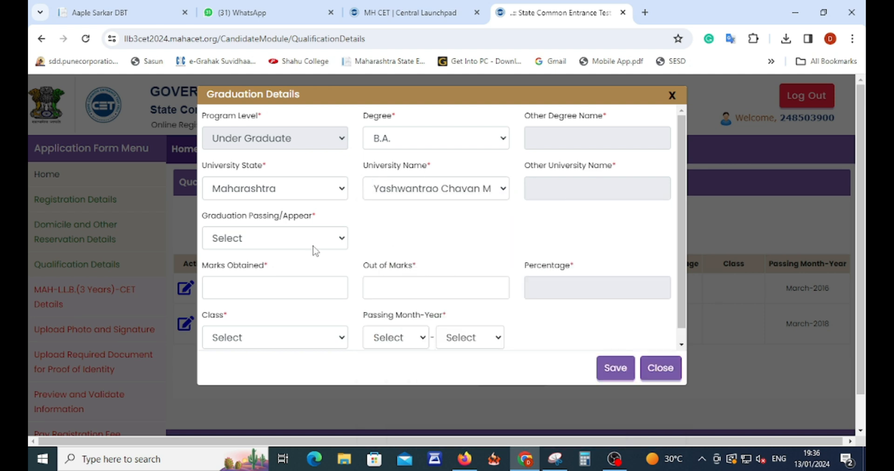
# Record the graduation as Passed, 754 of 1200 marks, First Division, July 2023, and save it.
pyautogui.click(268, 238)
pyautogui.click(240, 291)
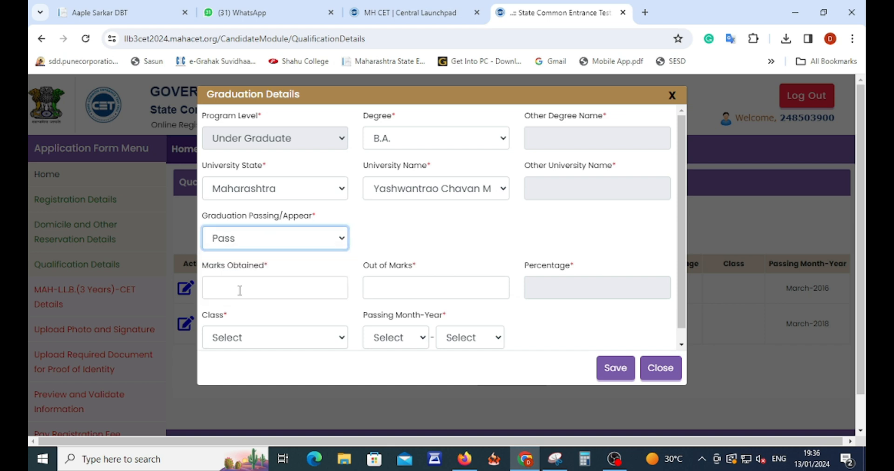
pyautogui.click(260, 285)
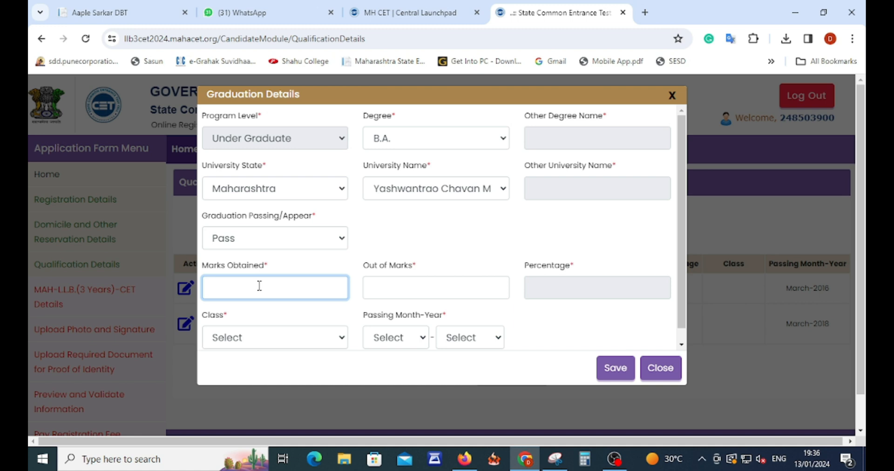
pyautogui.write('754')
pyautogui.press('Tab')
pyautogui.write('1200')
pyautogui.click(274, 338)
pyautogui.click(246, 387)
pyautogui.click(396, 337)
pyautogui.click(396, 242)
pyautogui.click(470, 337)
pyautogui.click(461, 189)
pyautogui.click(615, 368)
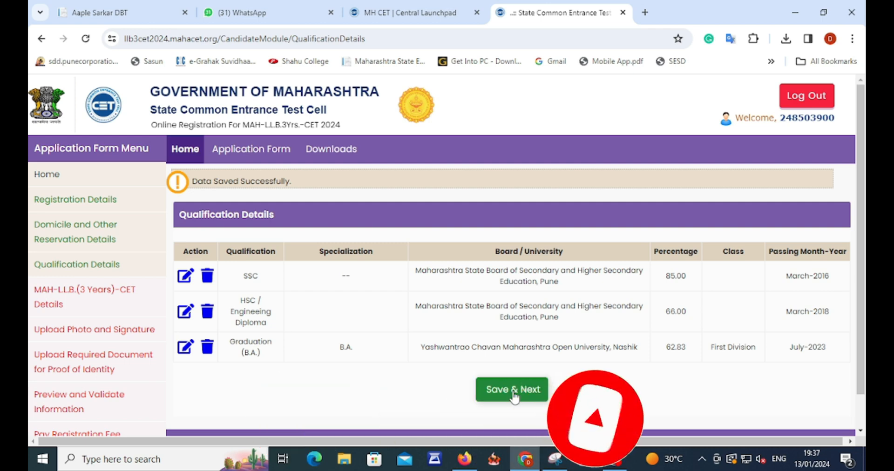
# Save the qualifications and set exam centre preferences 1 and 2 to Nashik and Aurangabad.
pyautogui.click(514, 397)
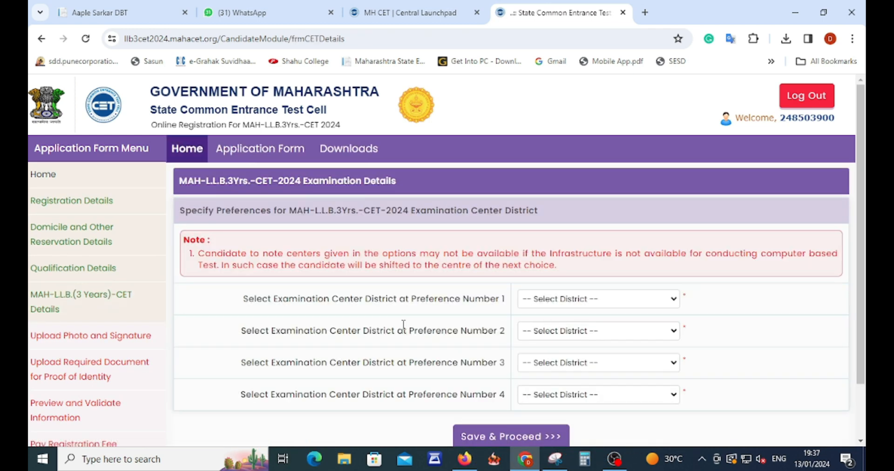
pyautogui.click(560, 300)
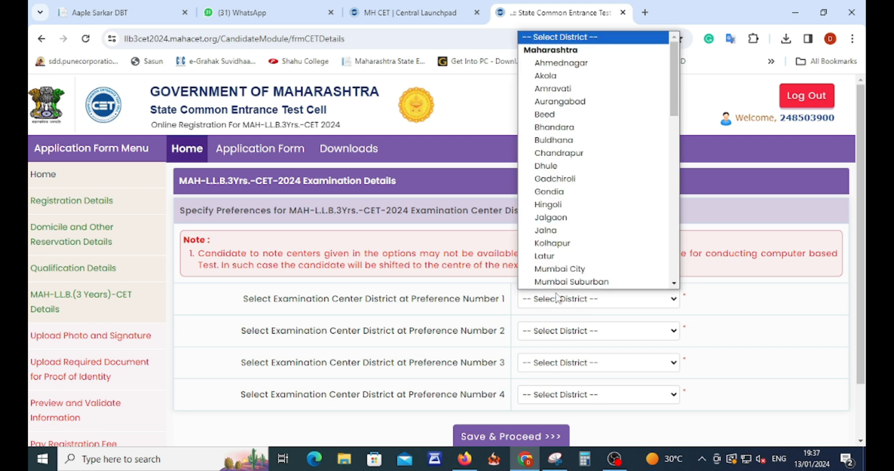
pyautogui.write('nas')
pyautogui.press('Return')
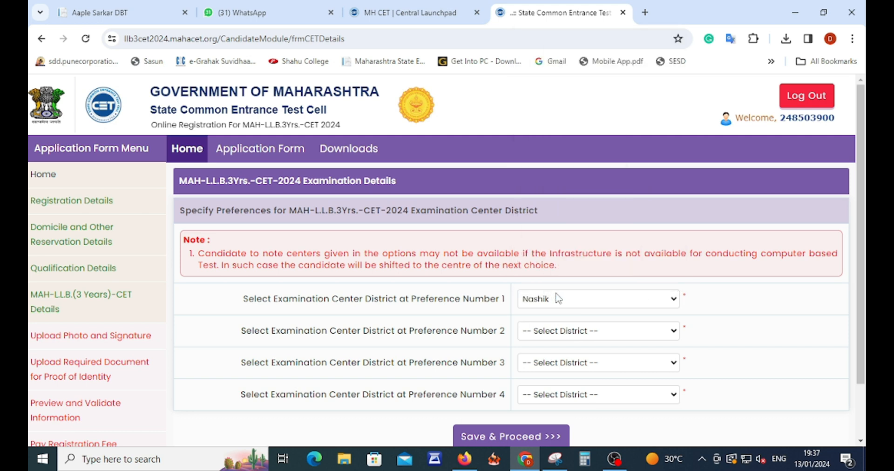
pyautogui.click(561, 332)
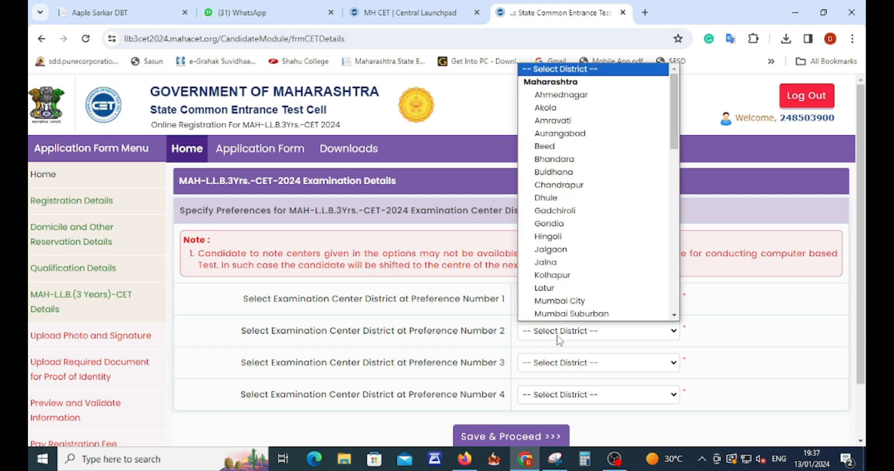
pyautogui.write('sssss')
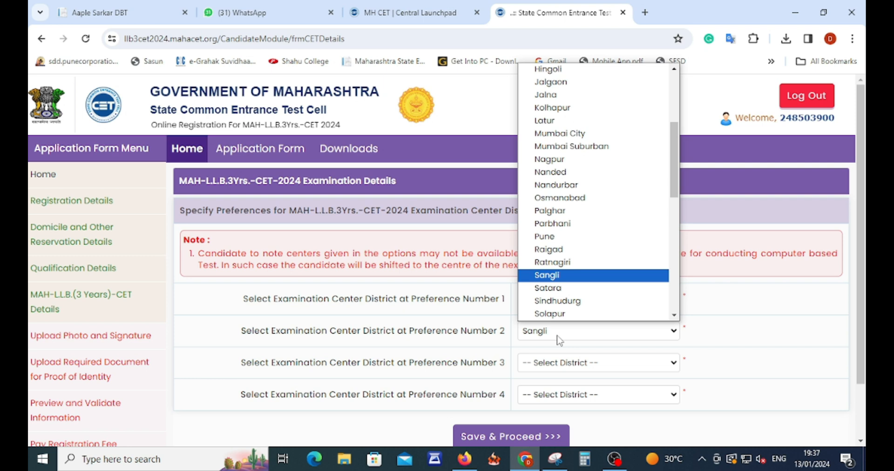
pyautogui.write('a')
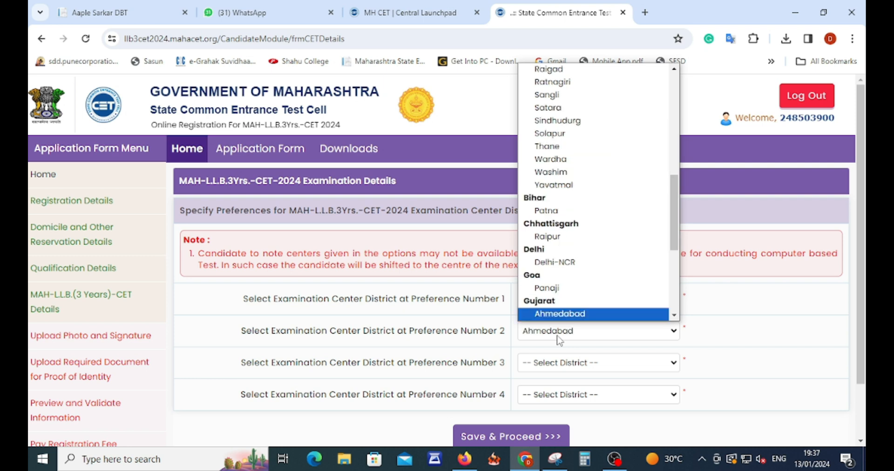
pyautogui.write('aaaa')
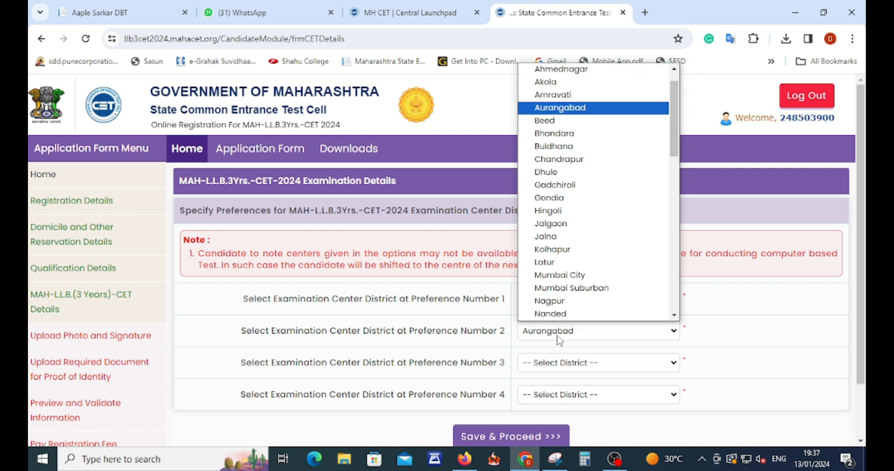
pyautogui.press('Return')
# Set preferences 3 and 4 to Ahmednagar and Pune, then save the district choices.
pyautogui.click(554, 365)
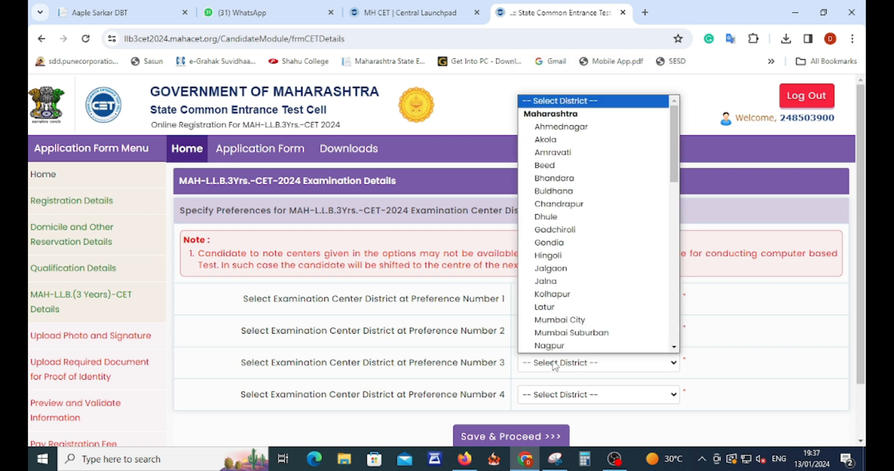
pyautogui.write('agar')
pyautogui.press('Return')
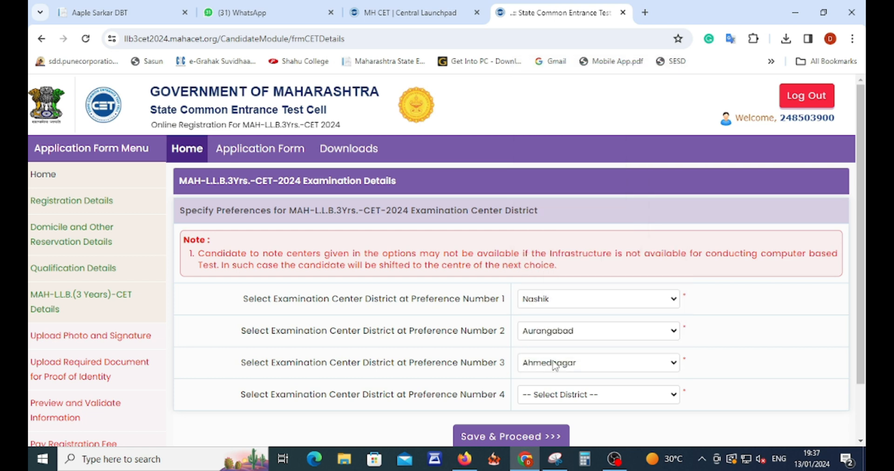
pyautogui.click(538, 396)
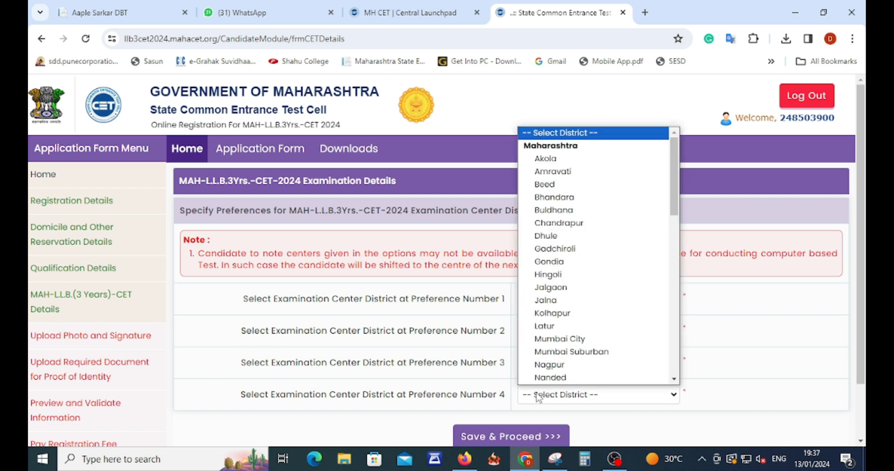
pyautogui.write('pu')
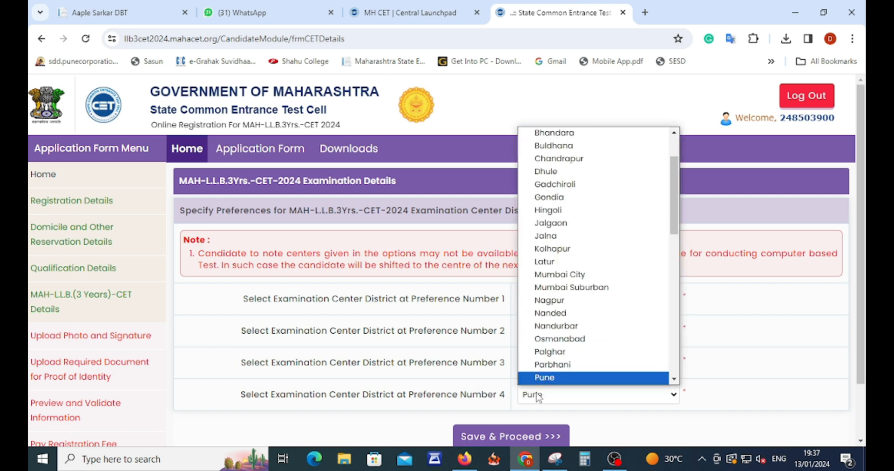
pyautogui.press('Return')
pyautogui.click(777, 397)
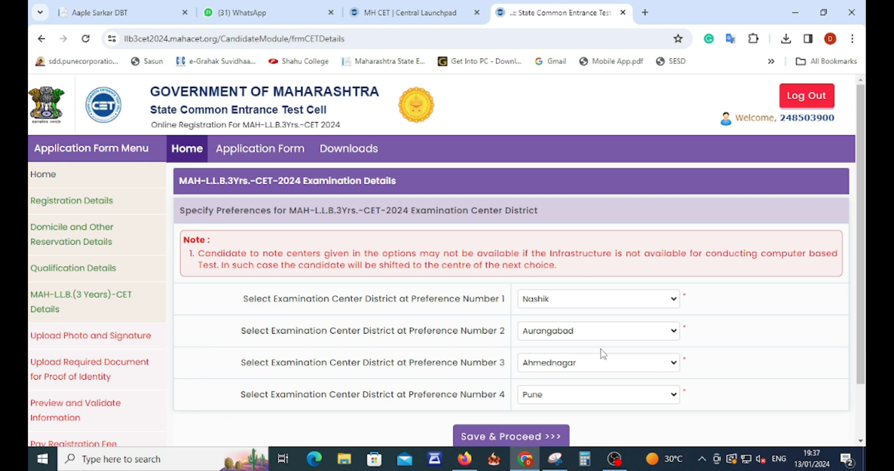
pyautogui.scroll(-1, 447, 390)
pyautogui.click(490, 378)
# Choose Photograph, load the photo file, crop it and upload it.
pyautogui.scroll(-1, 485, 302)
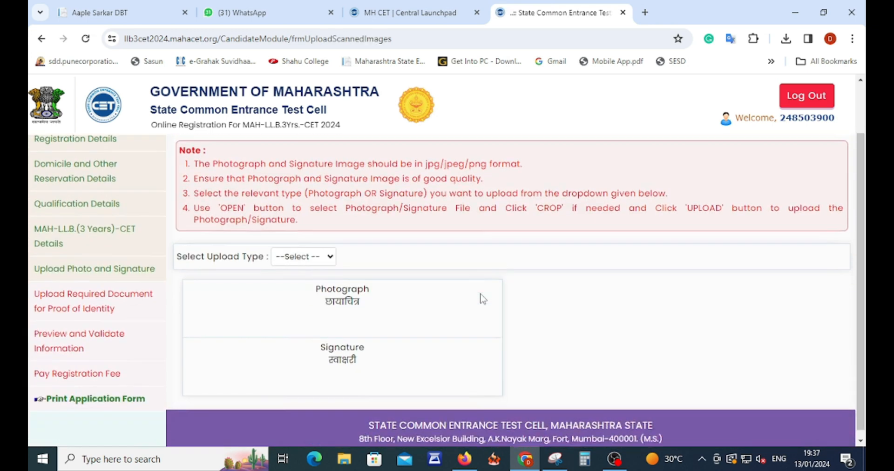
pyautogui.click(304, 255)
pyautogui.click(301, 283)
pyautogui.click(599, 311)
pyautogui.click(757, 424)
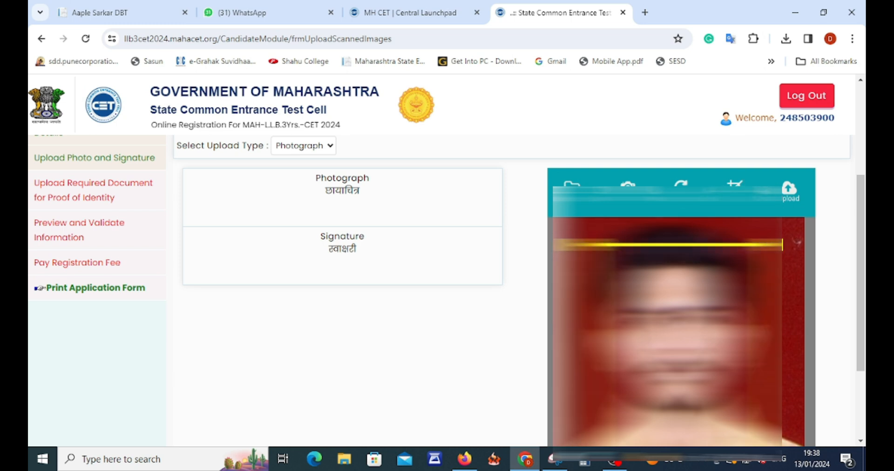
pyautogui.moveTo(764, 236); pyautogui.dragTo(796, 223)
pyautogui.click(795, 223)
pyautogui.scroll(-1, 781, 295)
pyautogui.scroll(-2, 680, 288)
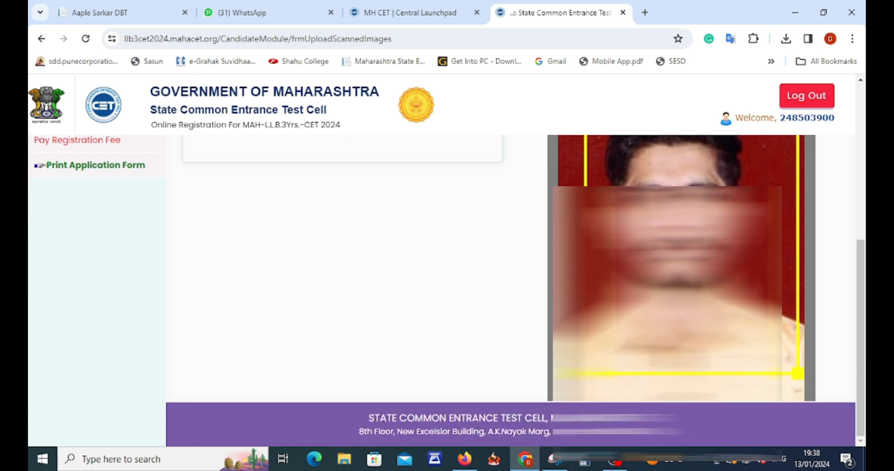
pyautogui.moveTo(585, 374); pyautogui.dragTo(560, 389)
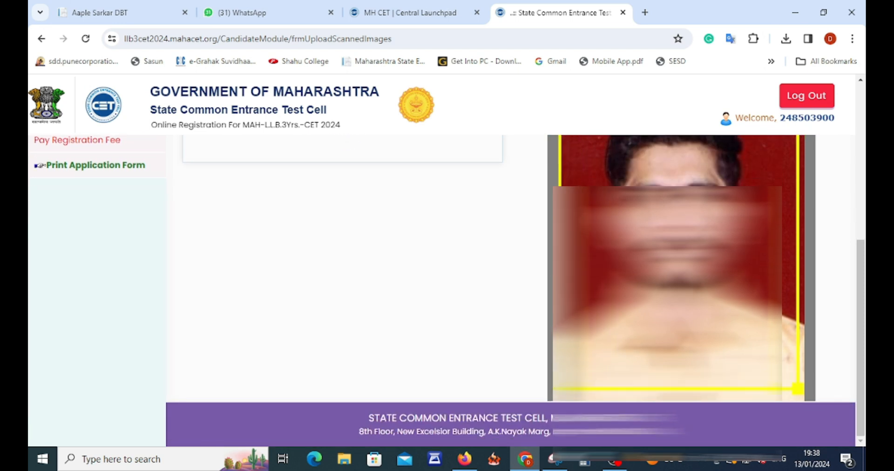
pyautogui.scroll(1, 606, 344)
pyautogui.scroll(3, 512, 288)
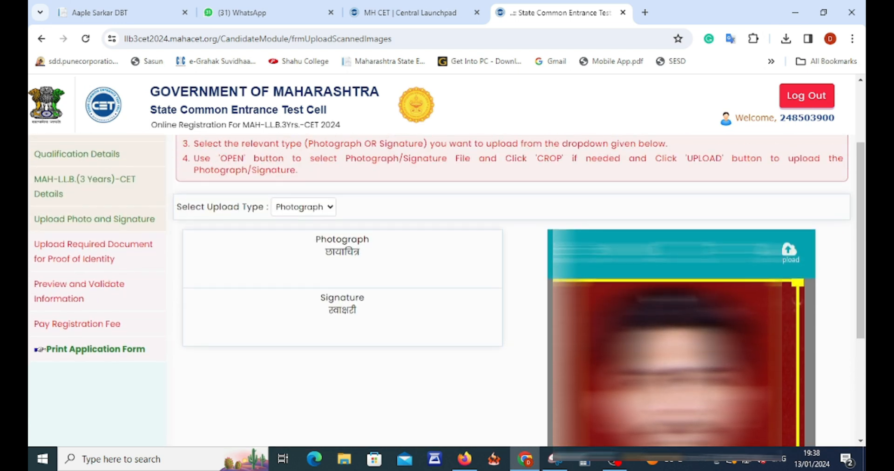
pyautogui.click(789, 253)
# Switch to Signature, crop and upload the signature image, then Save & Proceed.
pyautogui.scroll(-2, 505, 309)
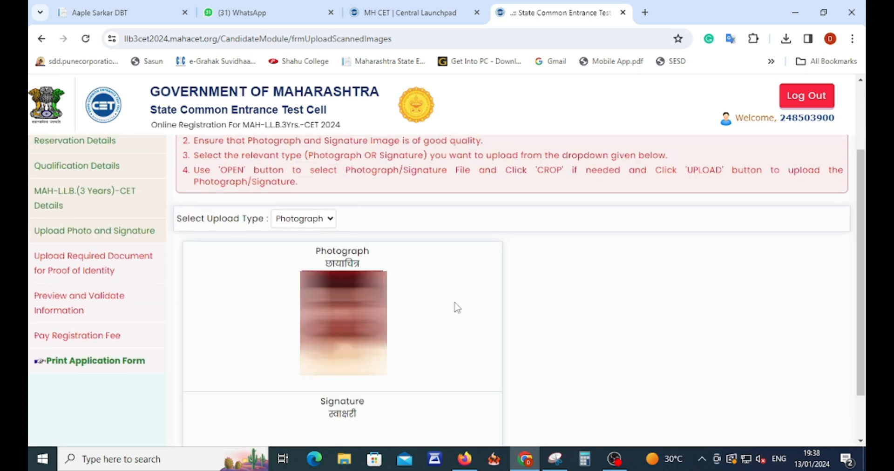
pyautogui.click(315, 223)
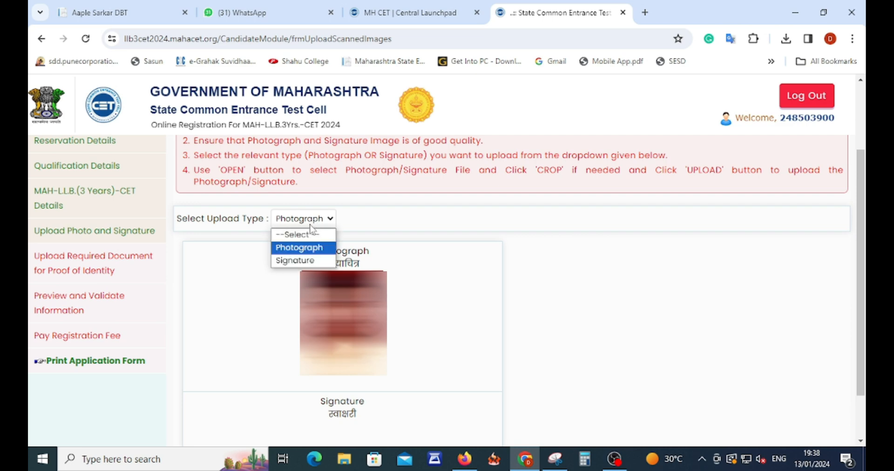
pyautogui.click(296, 261)
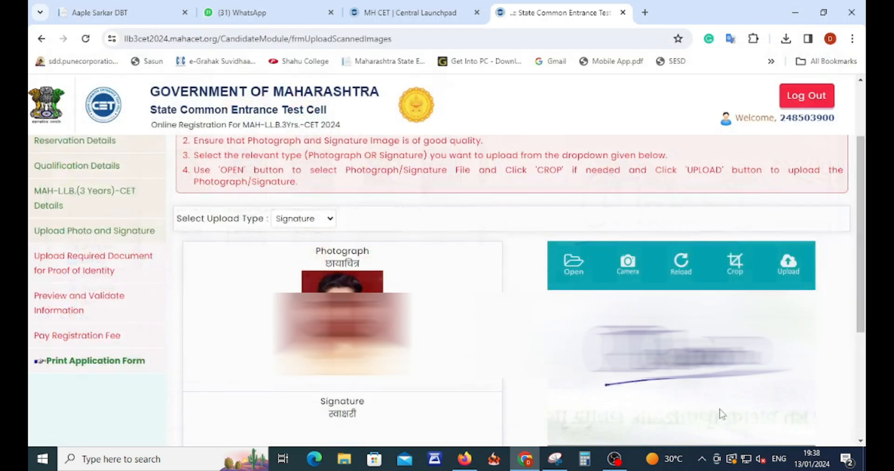
pyautogui.click(735, 266)
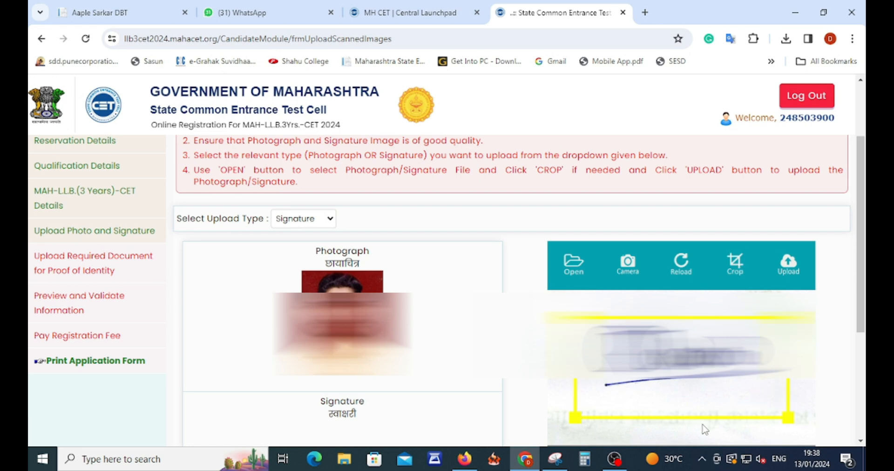
pyautogui.click(783, 267)
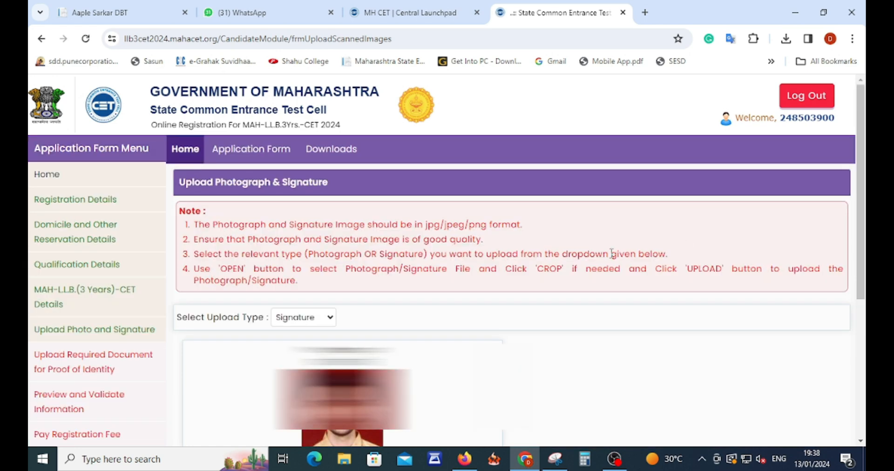
pyautogui.scroll(-5, 539, 284)
pyautogui.scroll(-1, 473, 322)
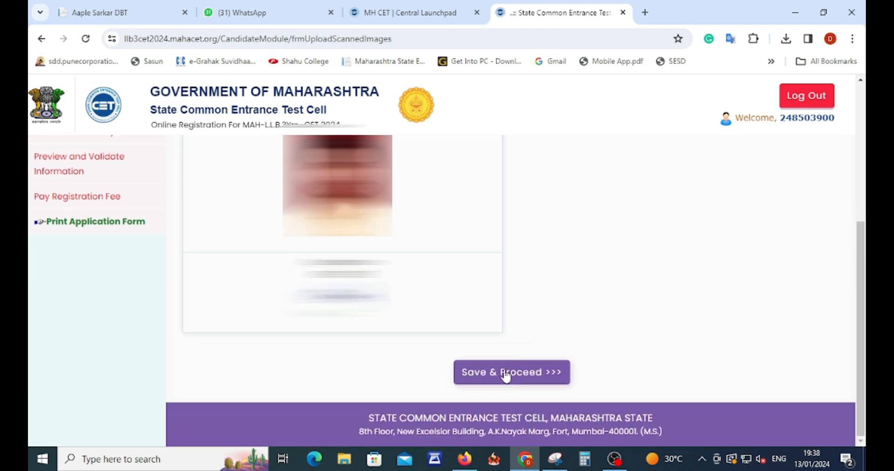
pyautogui.click(505, 375)
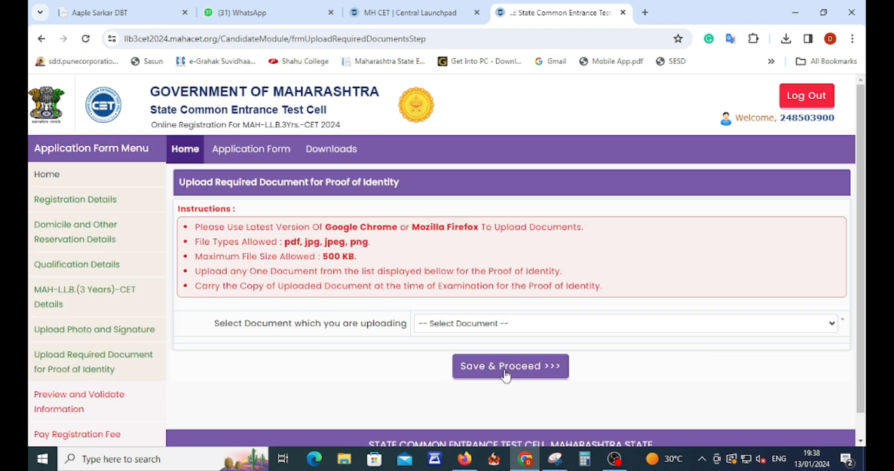
# Select Voter's Card as identity proof, upload its image, and Save & Proceed.
pyautogui.click(456, 326)
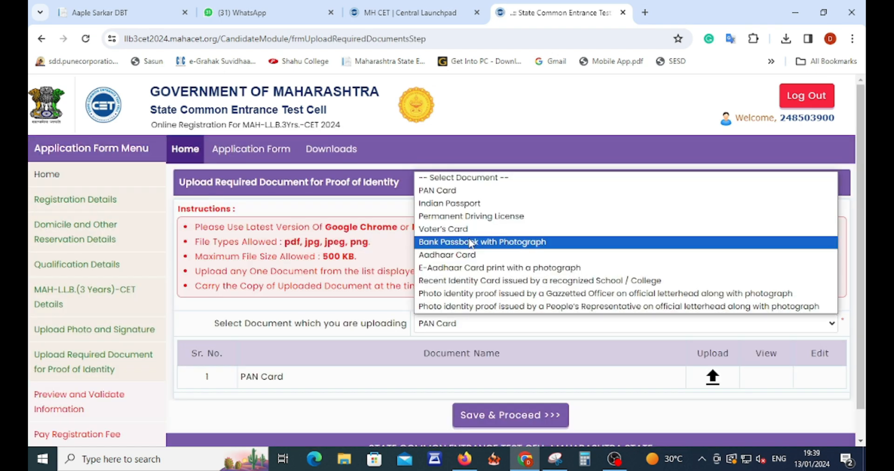
pyautogui.click(472, 230)
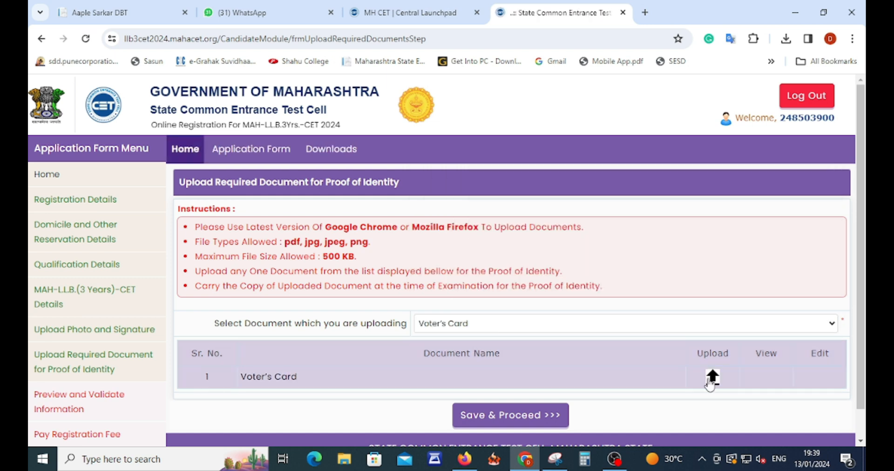
pyautogui.click(710, 378)
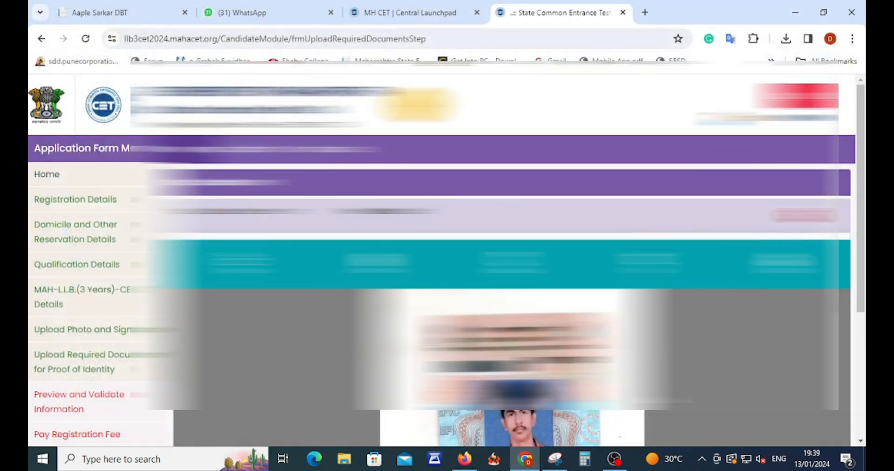
pyautogui.scroll(-3, 772, 347)
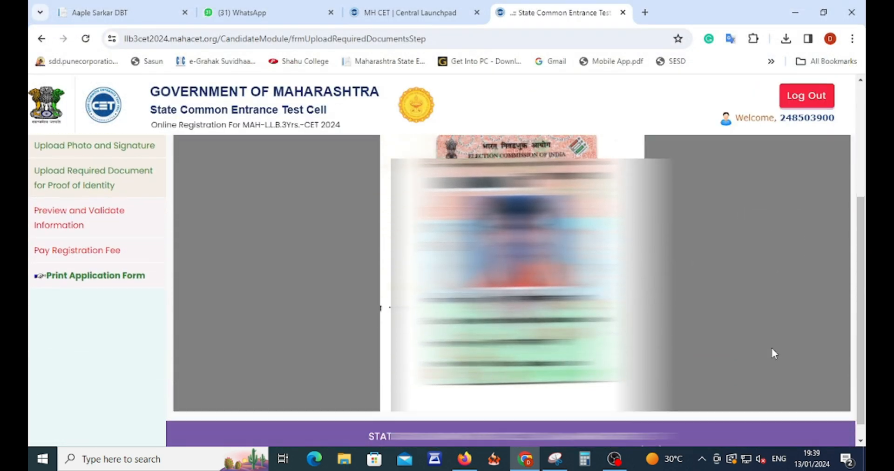
pyautogui.scroll(2, 792, 308)
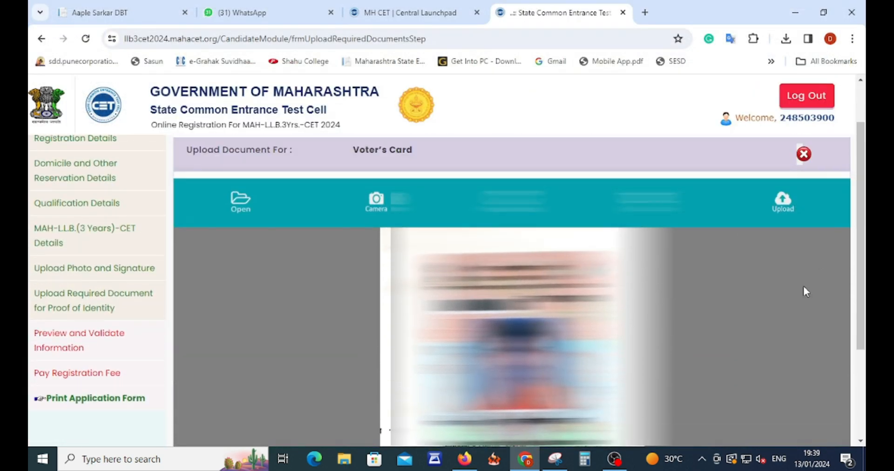
pyautogui.click(783, 208)
pyautogui.scroll(-2, 648, 203)
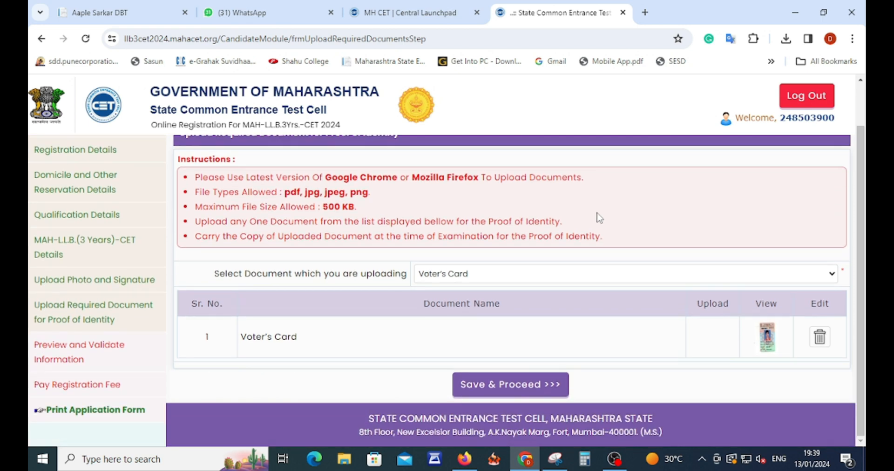
pyautogui.click(495, 389)
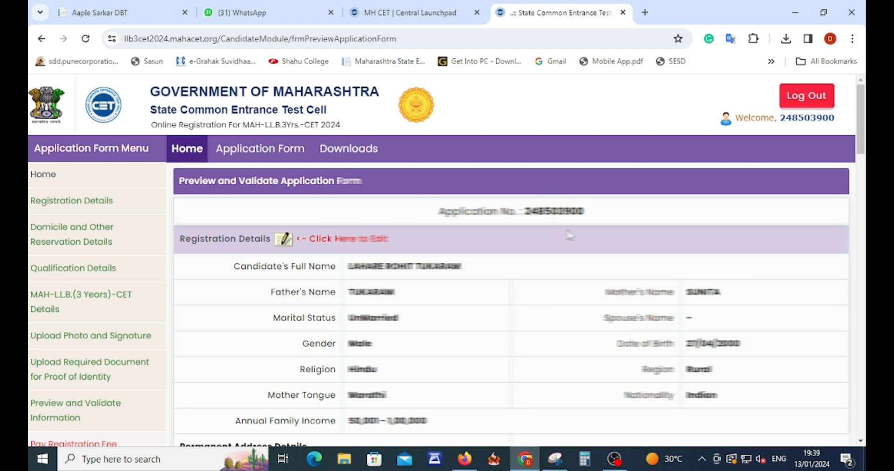
pyautogui.scroll(-3, 574, 278)
pyautogui.scroll(1, 426, 195)
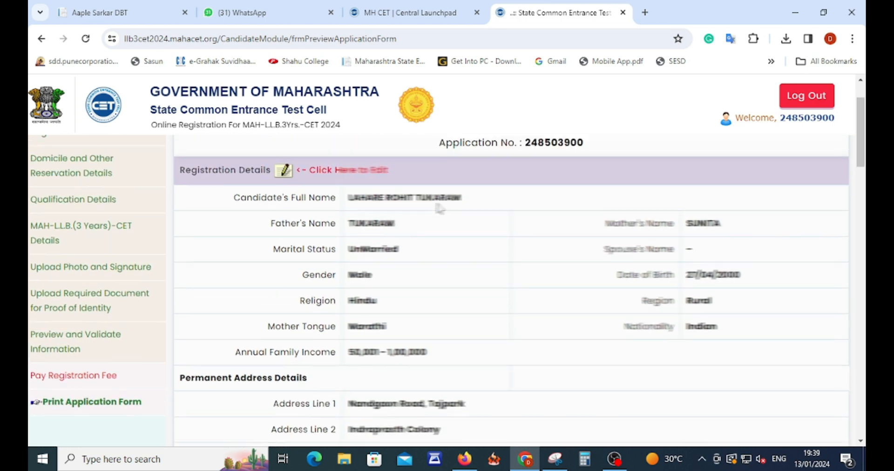
pyautogui.scroll(1, 439, 208)
pyautogui.moveTo(348, 205); pyautogui.dragTo(466, 211)
pyautogui.moveTo(348, 230); pyautogui.dragTo(396, 231)
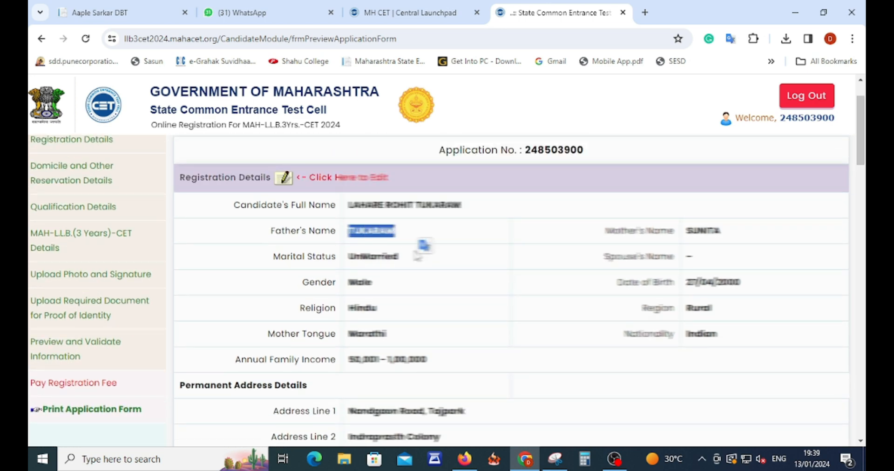
pyautogui.moveTo(691, 231); pyautogui.dragTo(723, 232)
pyautogui.moveTo(375, 256); pyautogui.dragTo(400, 257)
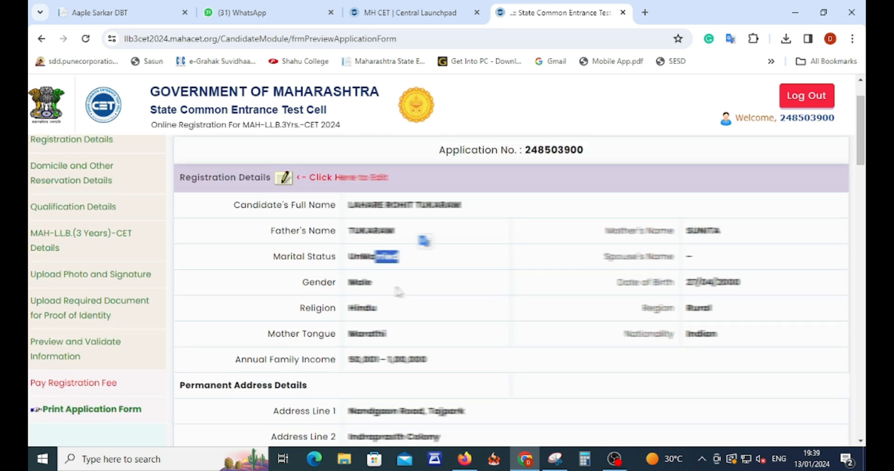
pyautogui.moveTo(349, 282); pyautogui.dragTo(435, 285)
pyautogui.moveTo(686, 283); pyautogui.dragTo(755, 285)
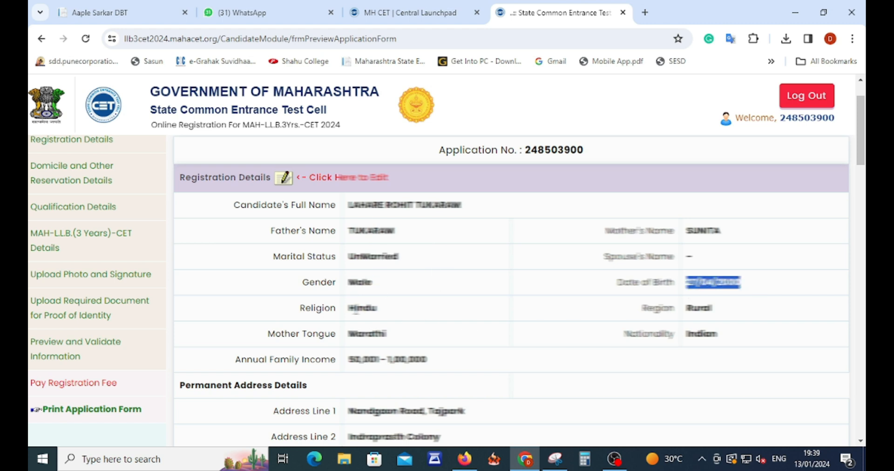
pyautogui.moveTo(356, 308); pyautogui.dragTo(398, 304)
pyautogui.moveTo(691, 308); pyautogui.dragTo(729, 313)
pyautogui.moveTo(362, 334); pyautogui.dragTo(485, 329)
pyautogui.moveTo(687, 334); pyautogui.dragTo(719, 334)
pyautogui.moveTo(346, 360); pyautogui.dragTo(421, 368)
pyautogui.scroll(-1, 420, 305)
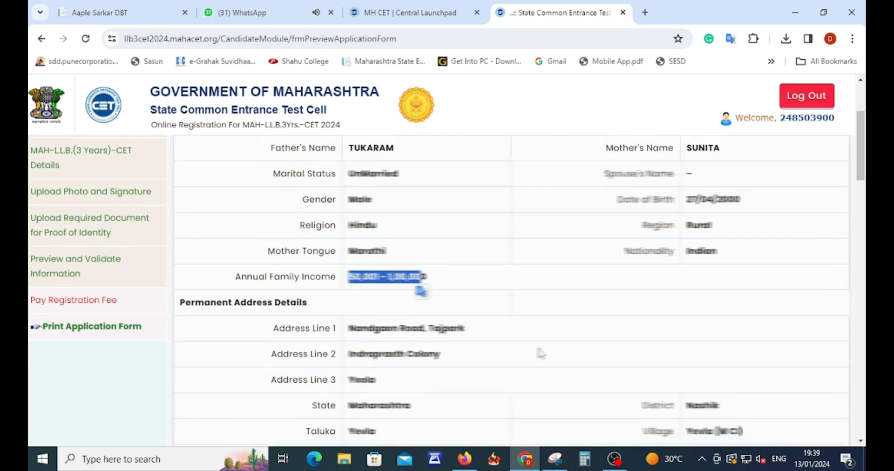
pyautogui.scroll(-5, 540, 352)
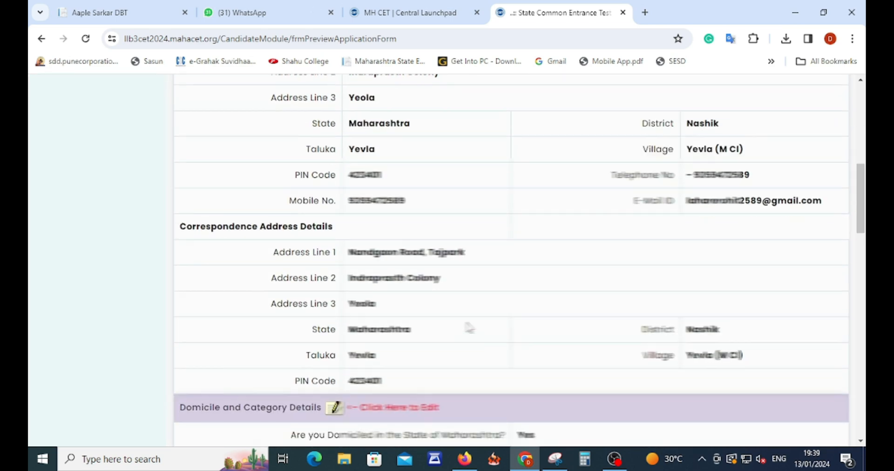
pyautogui.scroll(-5, 469, 328)
pyautogui.scroll(2, 482, 306)
pyautogui.scroll(3, 479, 303)
pyautogui.scroll(-2, 478, 304)
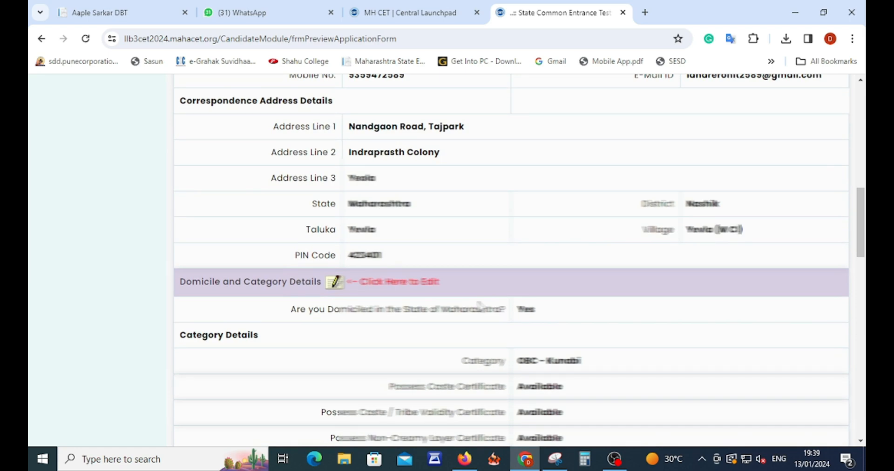
pyautogui.scroll(8, 480, 306)
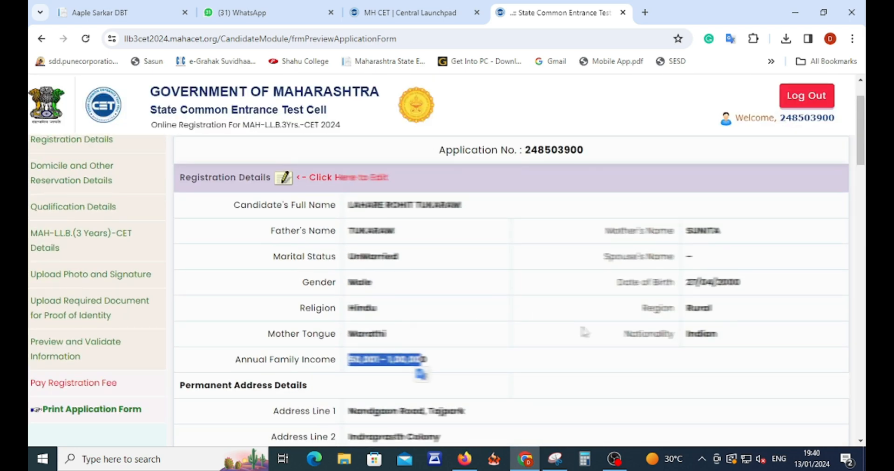
pyautogui.scroll(-13, 584, 331)
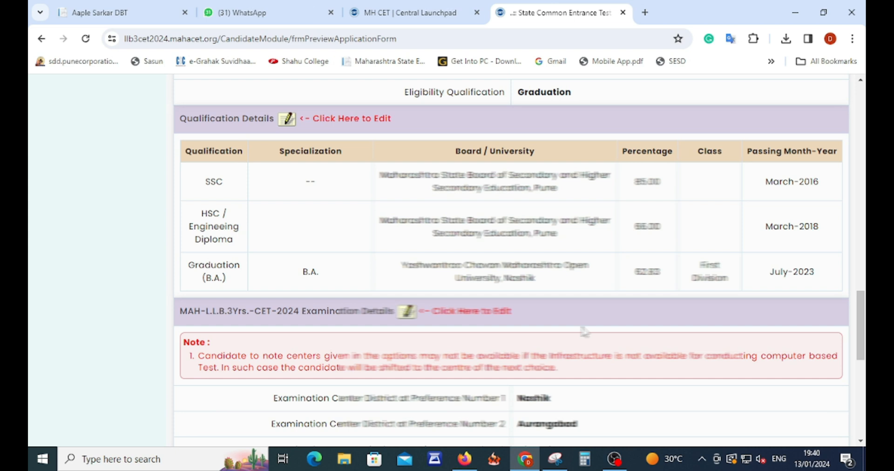
pyautogui.scroll(-8, 584, 332)
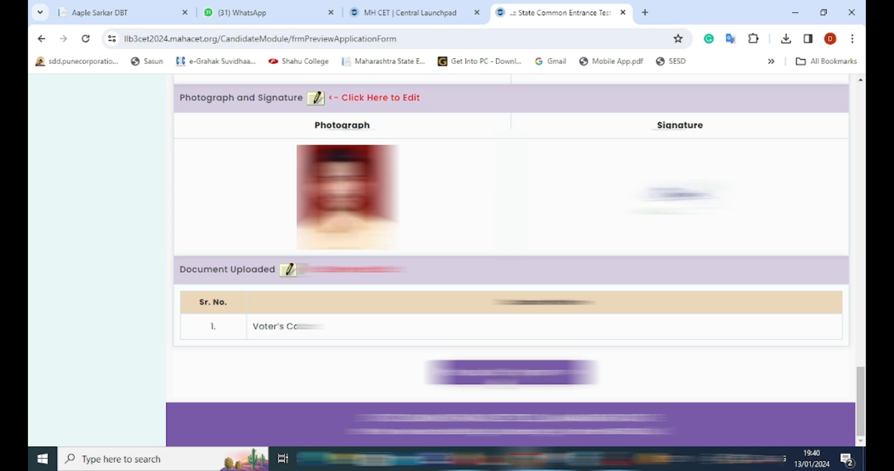
pyautogui.click(522, 378)
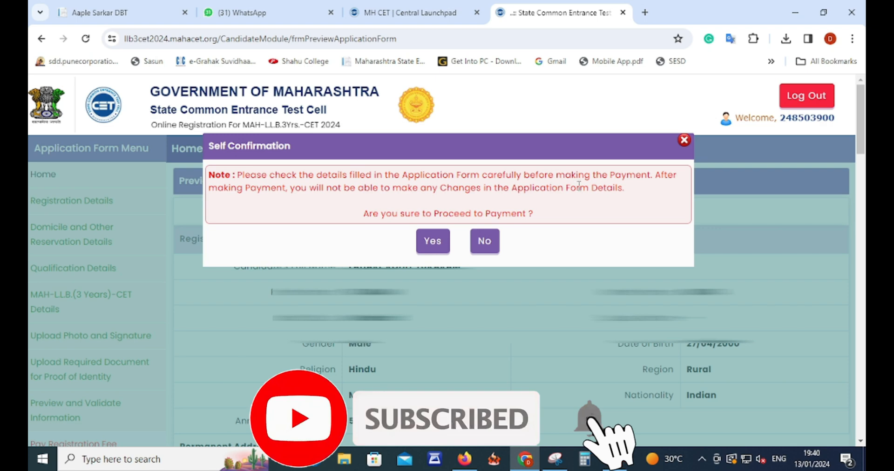
# Confirm the details are final, tick the 800 Registration Fee, and proceed to payment.
pyautogui.click(431, 244)
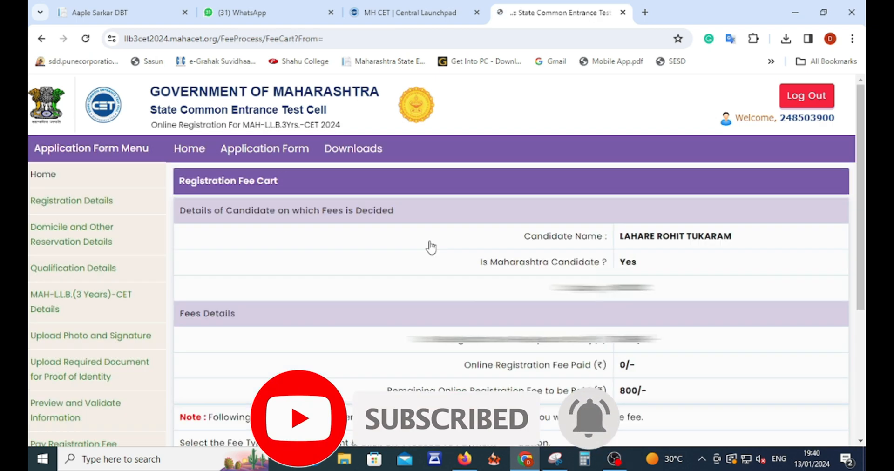
pyautogui.scroll(-4, 541, 288)
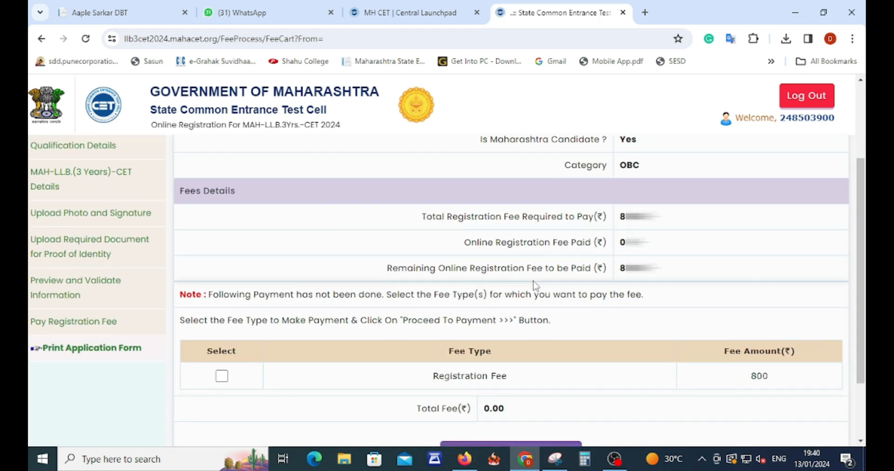
pyautogui.click(222, 315)
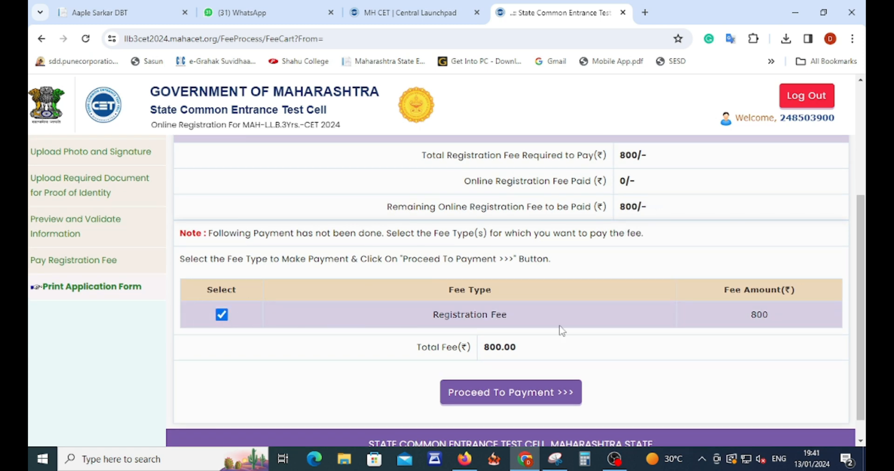
pyautogui.click(486, 397)
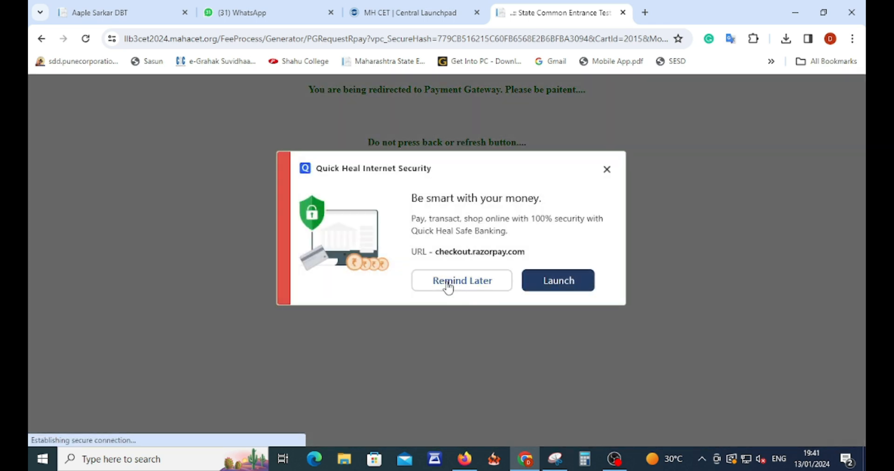
# Dismiss the Quick Heal prompt and pay the ₹801.18 total via UPI QR code.
pyautogui.click(448, 281)
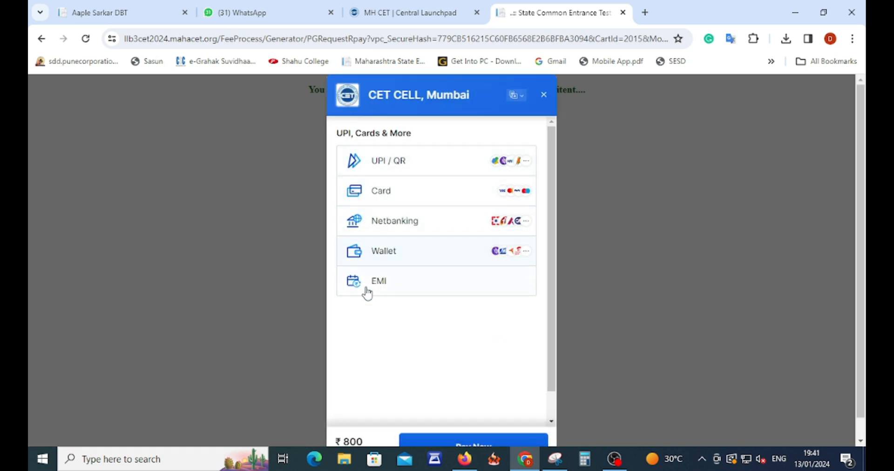
pyautogui.click(405, 165)
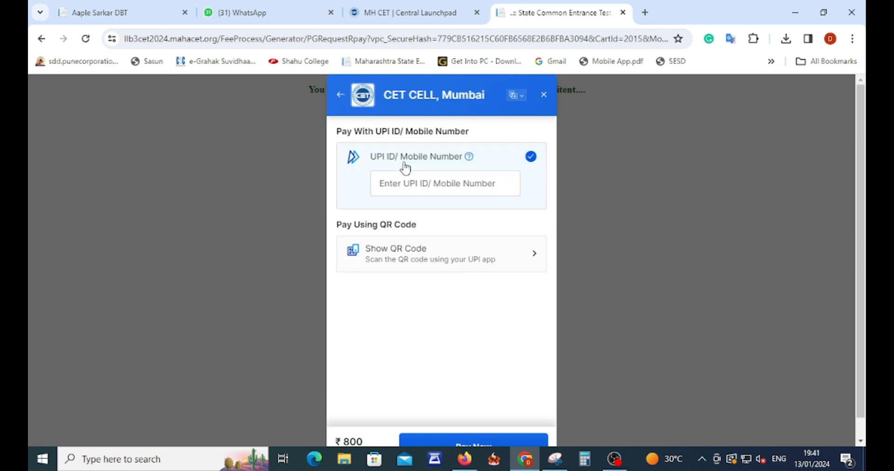
pyautogui.click(405, 254)
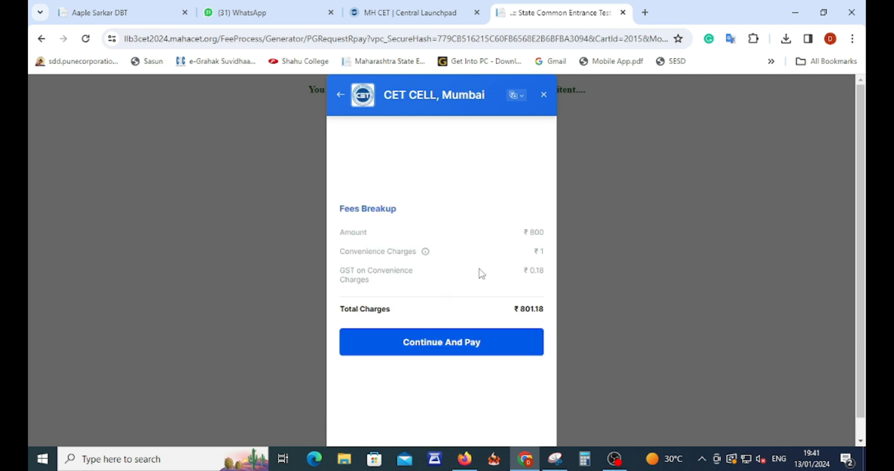
pyautogui.click(426, 353)
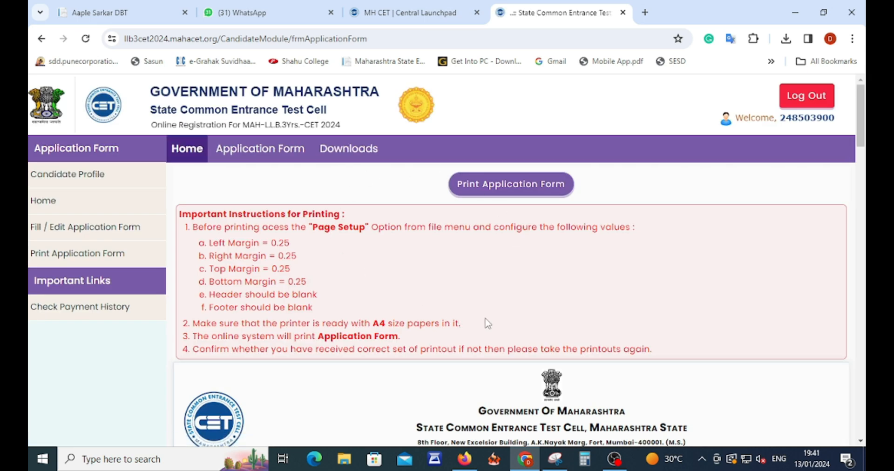
# Open Print Application Form and select the 75 Scale value under More settings.
pyautogui.scroll(-15, 487, 323)
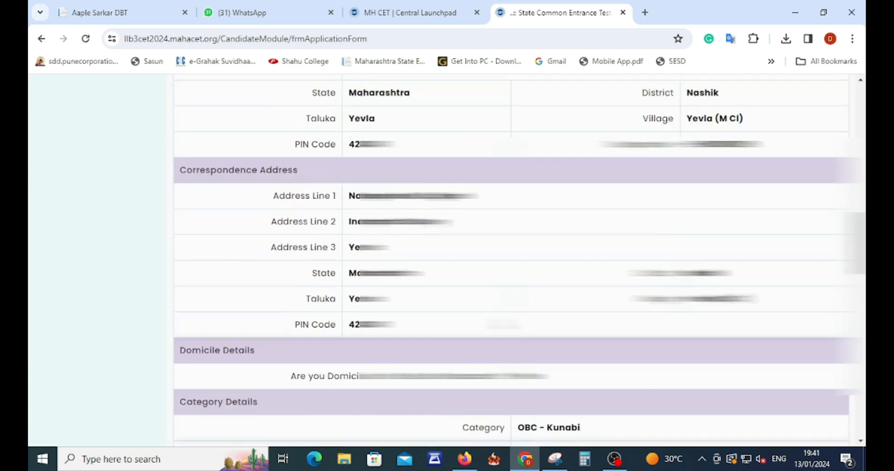
pyautogui.scroll(-20, 487, 324)
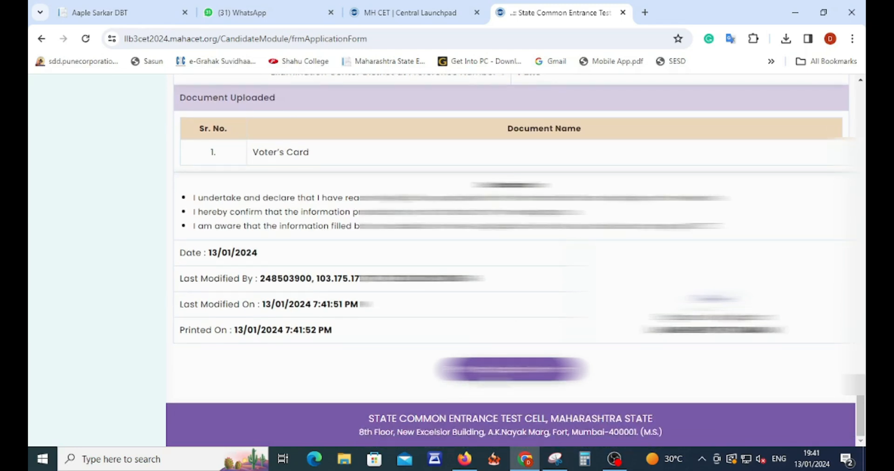
pyautogui.click(511, 369)
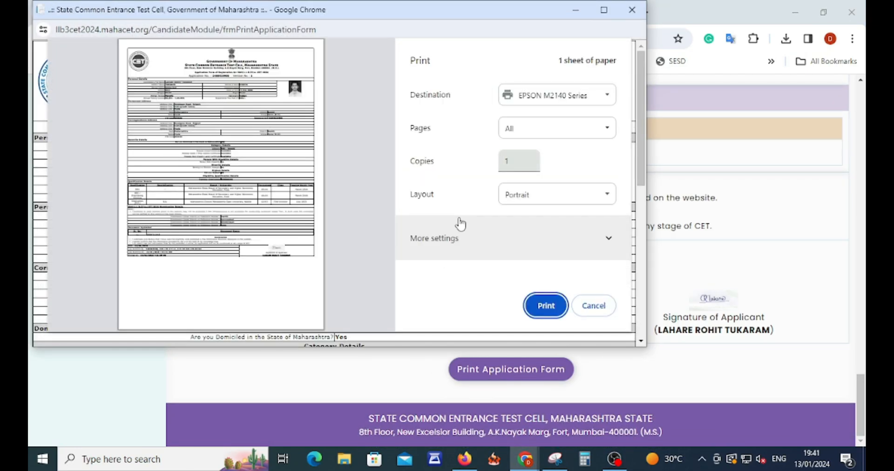
pyautogui.click(423, 240)
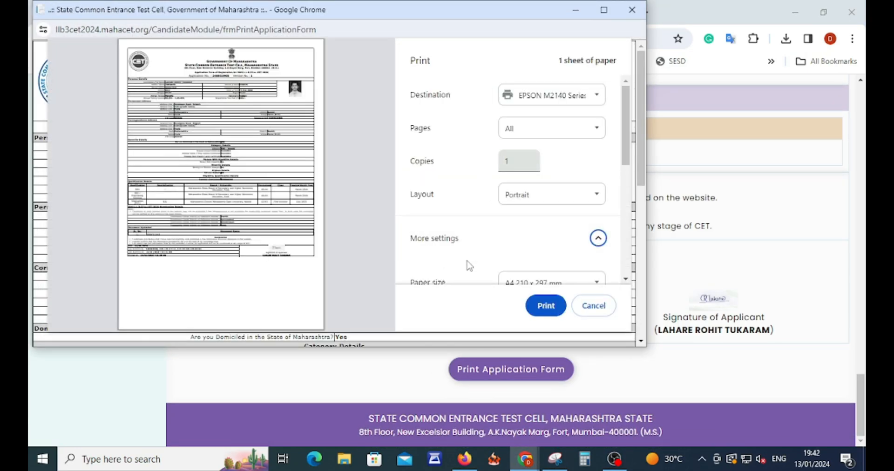
pyautogui.scroll(-4, 467, 263)
pyautogui.moveTo(516, 218); pyautogui.dragTo(495, 221)
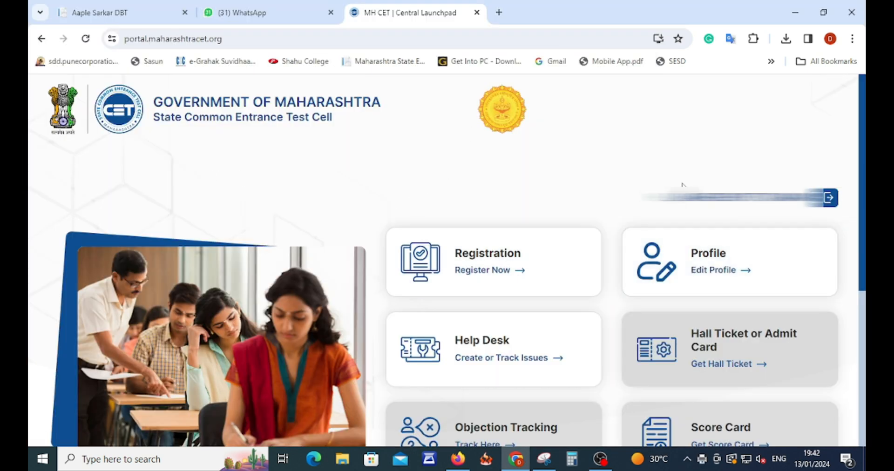
pyautogui.scroll(-5, 555, 206)
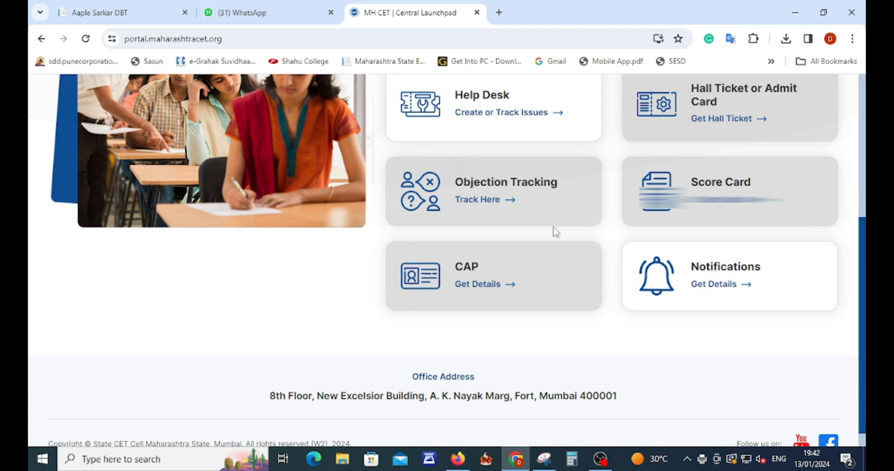
pyautogui.scroll(4, 554, 232)
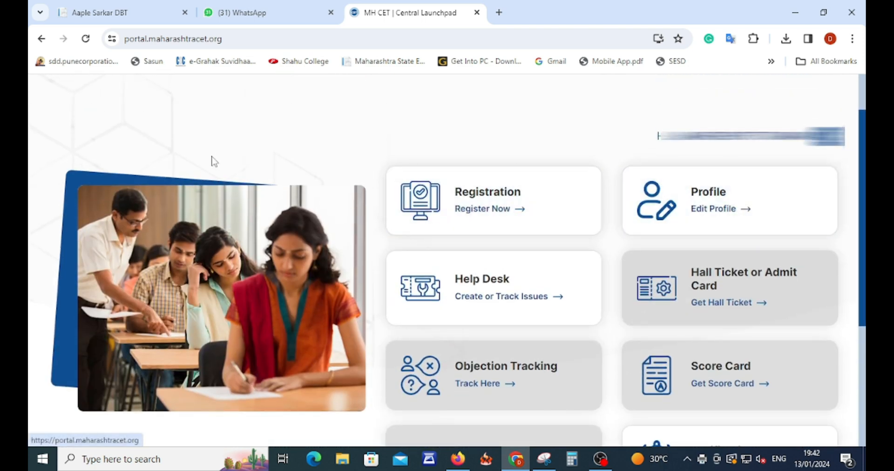
pyautogui.click(85, 40)
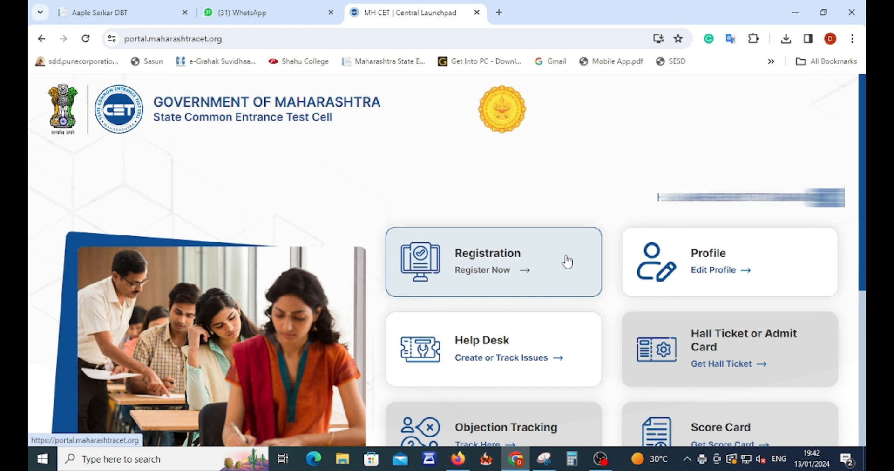
pyautogui.scroll(-1, 482, 354)
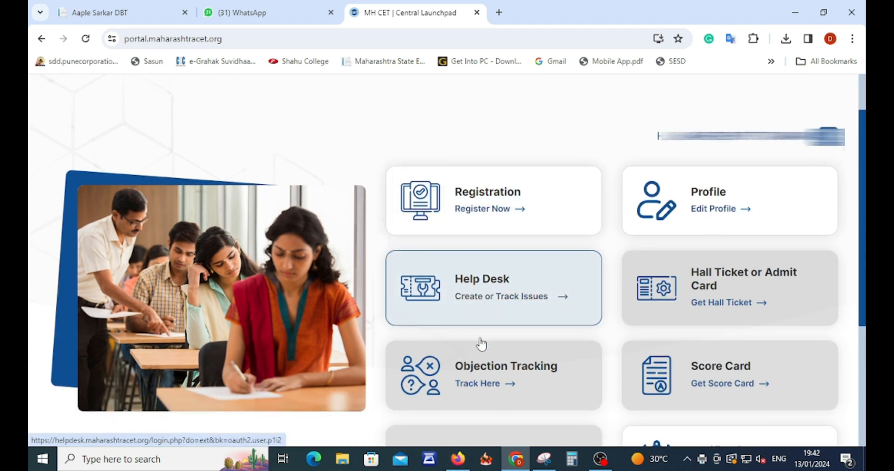